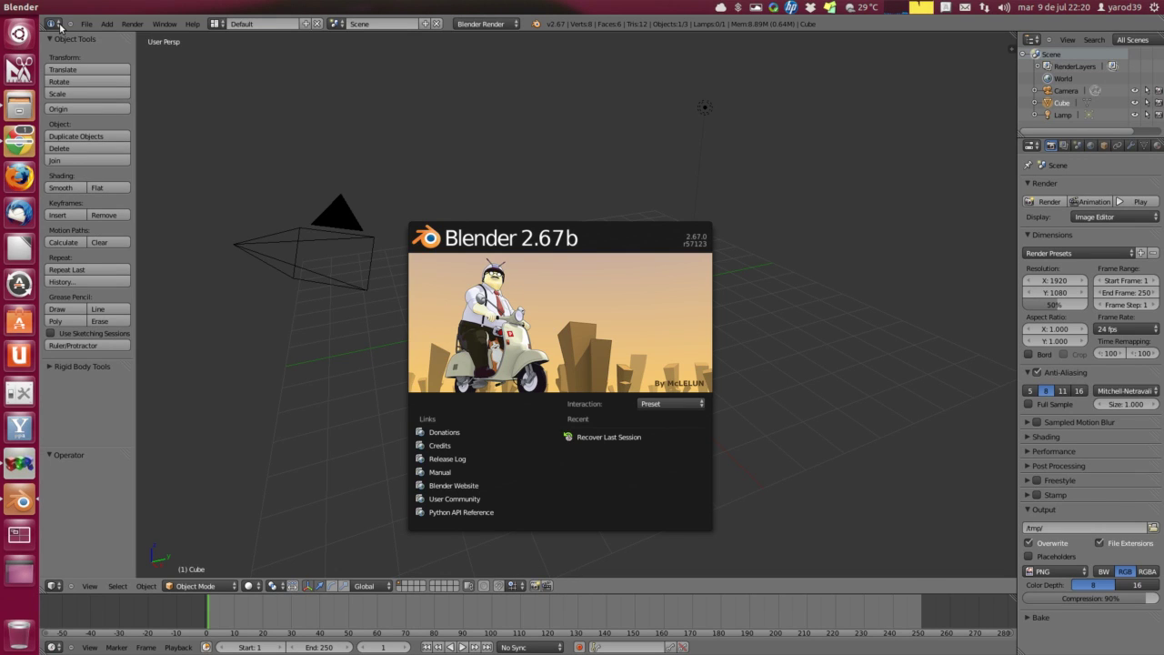
- Dismiss the Blender 2.67b splash screen to reveal the default cube, camera and lamp scene
click(346, 356)
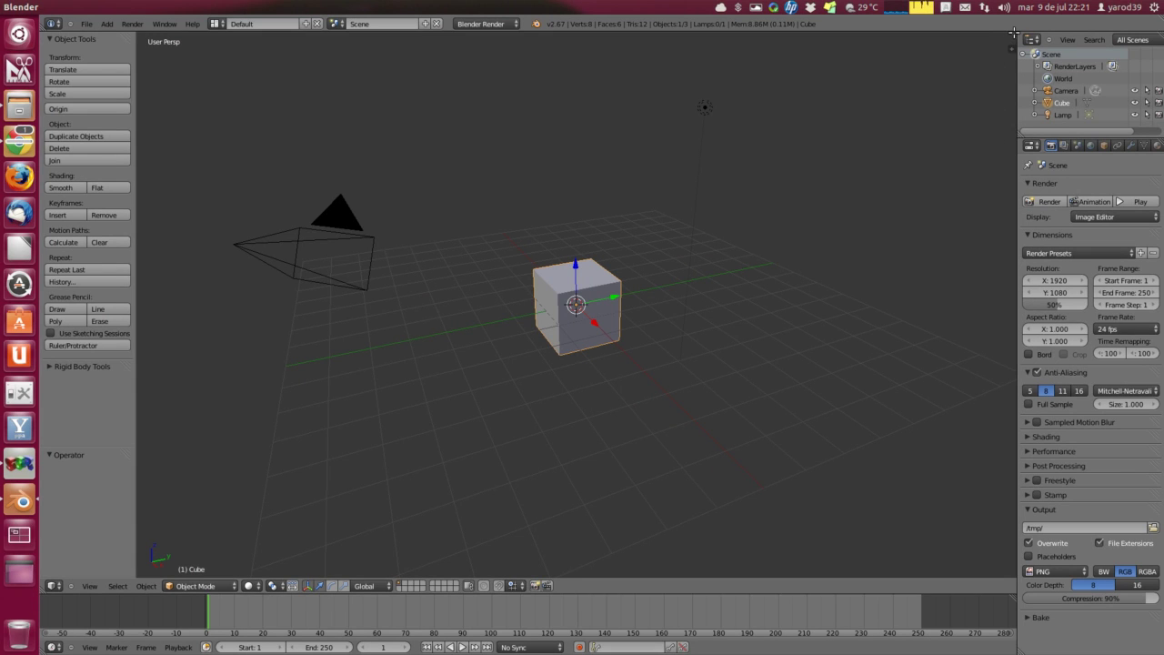
- Split the 3D view into left and right views, then stack the right and divide the left into upper and halved lower views
mouse_move(1013, 34)
mouse_down()
mouse_move(671, 87)
mouse_move(526, 96)
mouse_up()
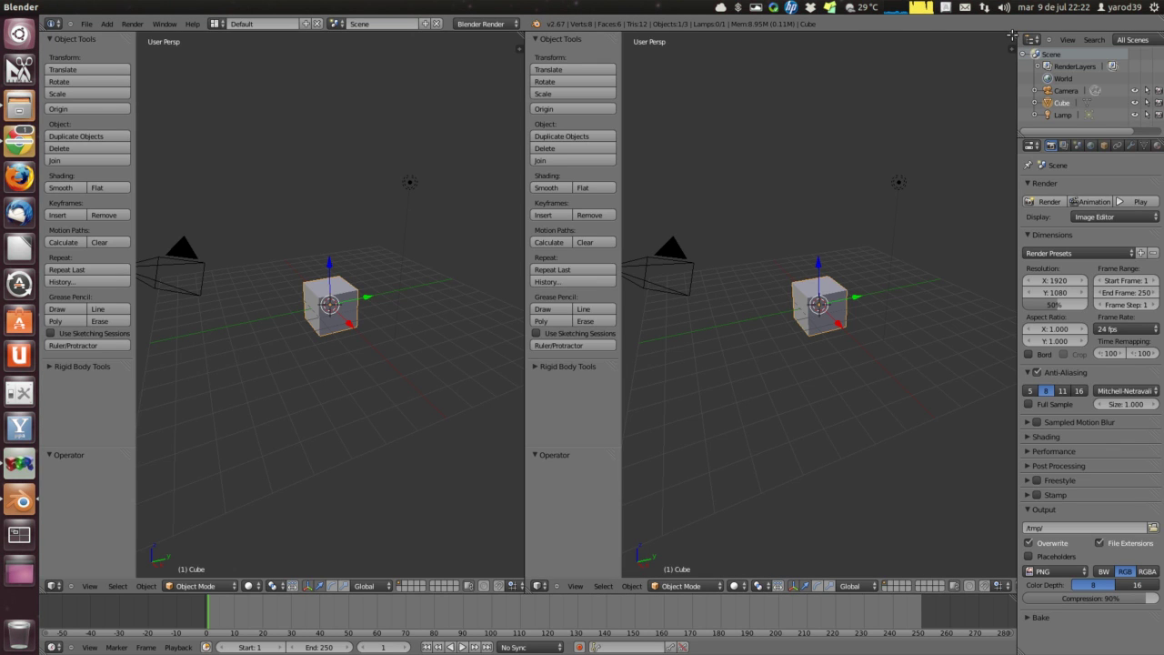
drag(1012, 35, 994, 310)
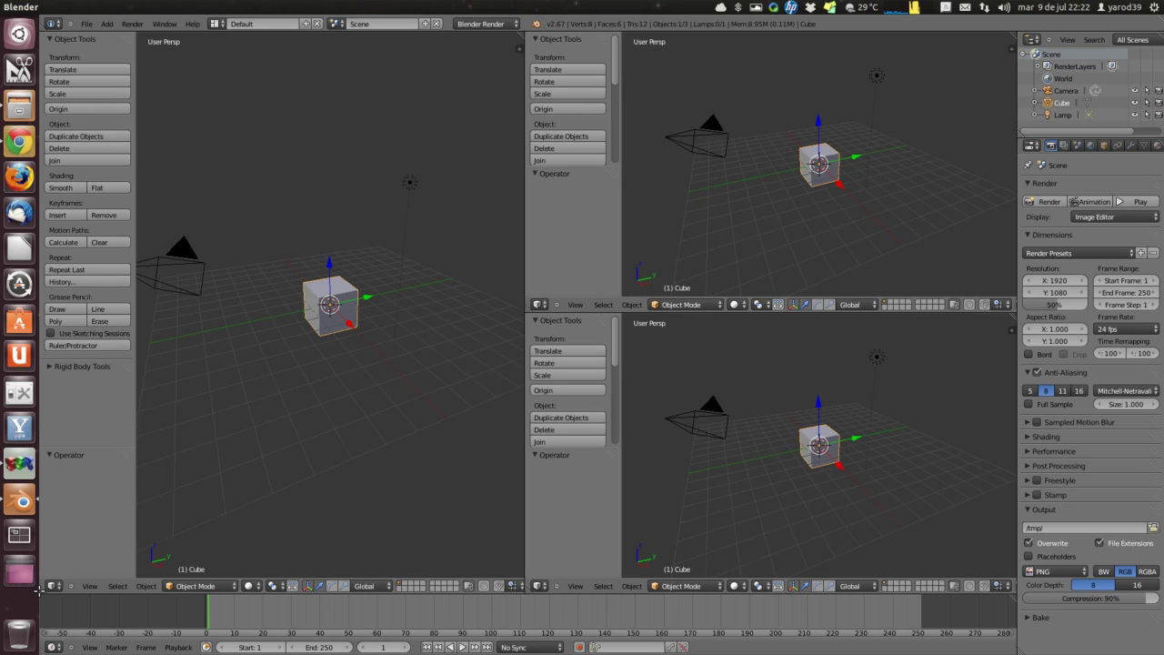
drag(38, 589, 52, 336)
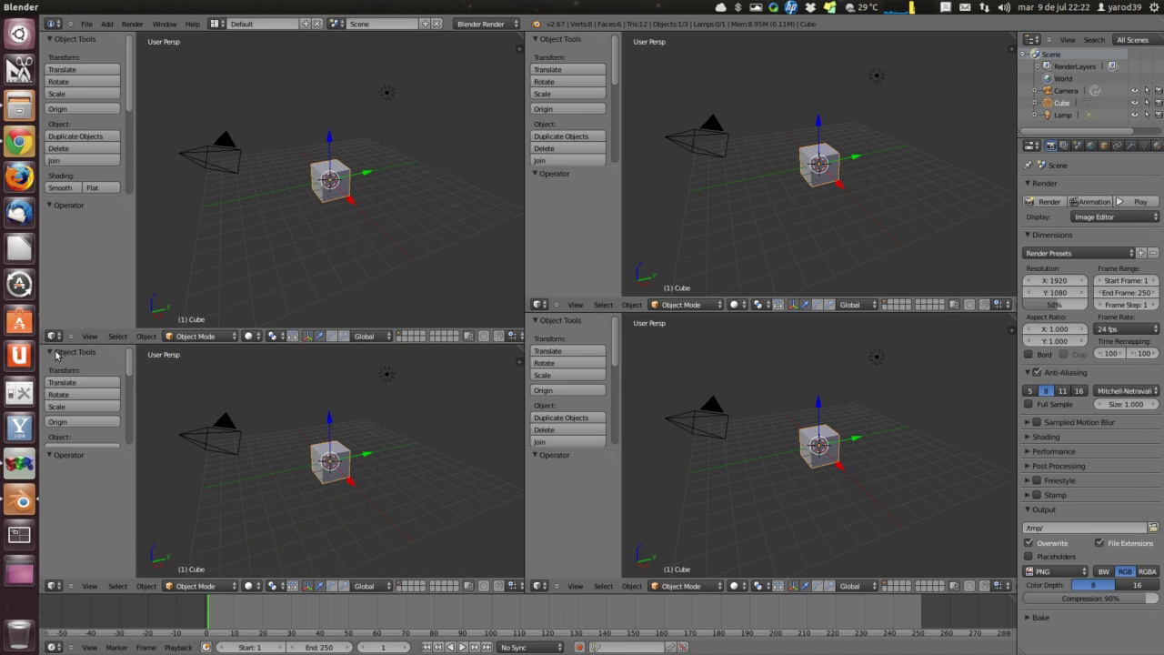
drag(43, 587, 263, 594)
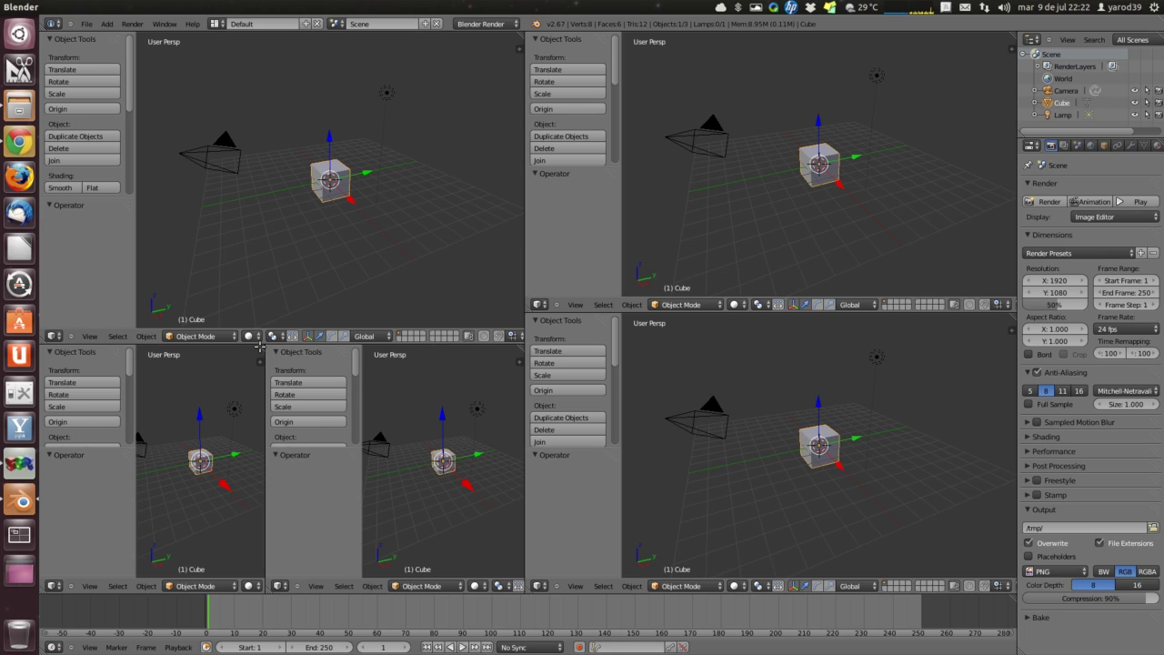
- Split off a thin lower-left view, equalise its height, then merge the stacked small views back
drag(259, 346, 244, 363)
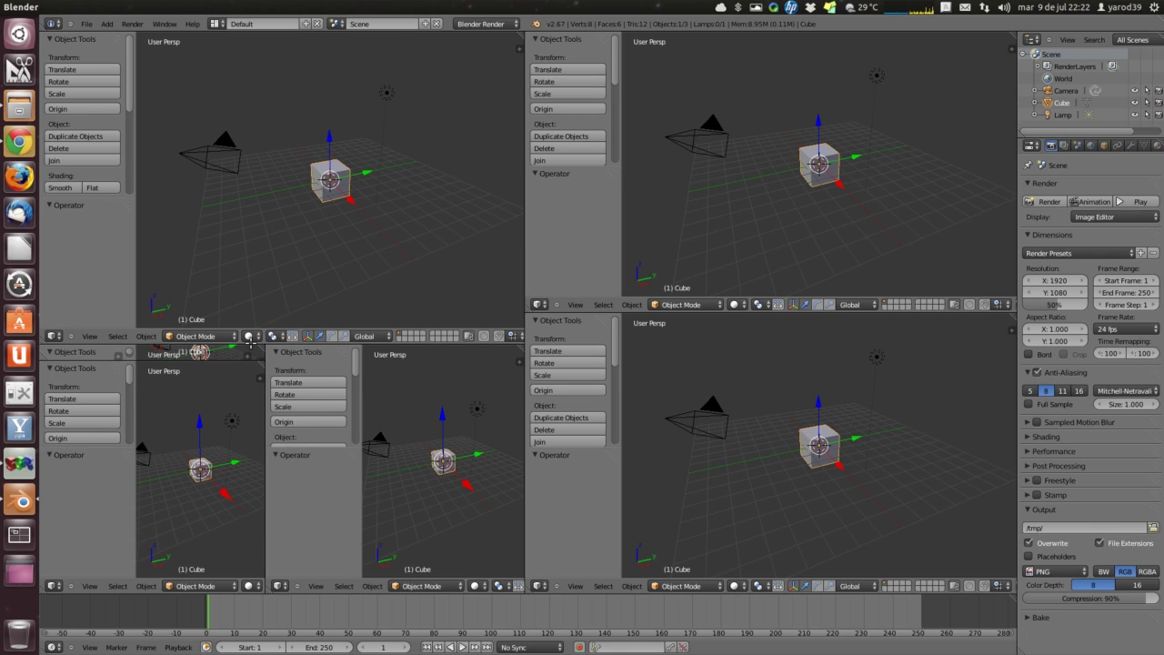
drag(274, 363, 259, 473)
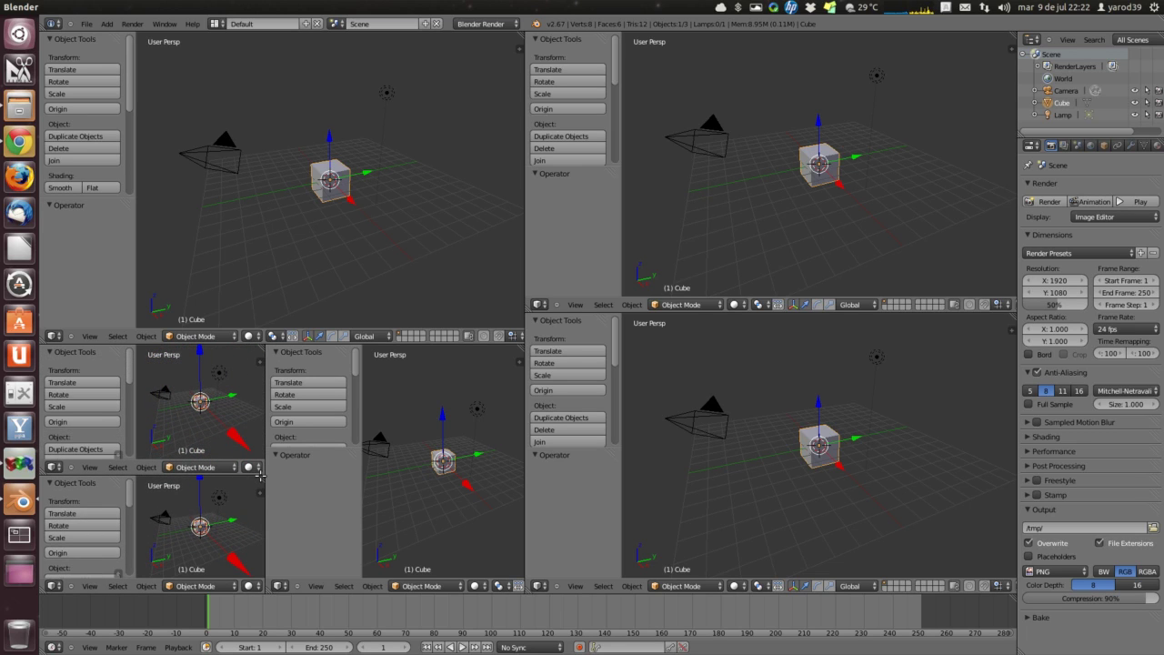
drag(259, 474, 259, 391)
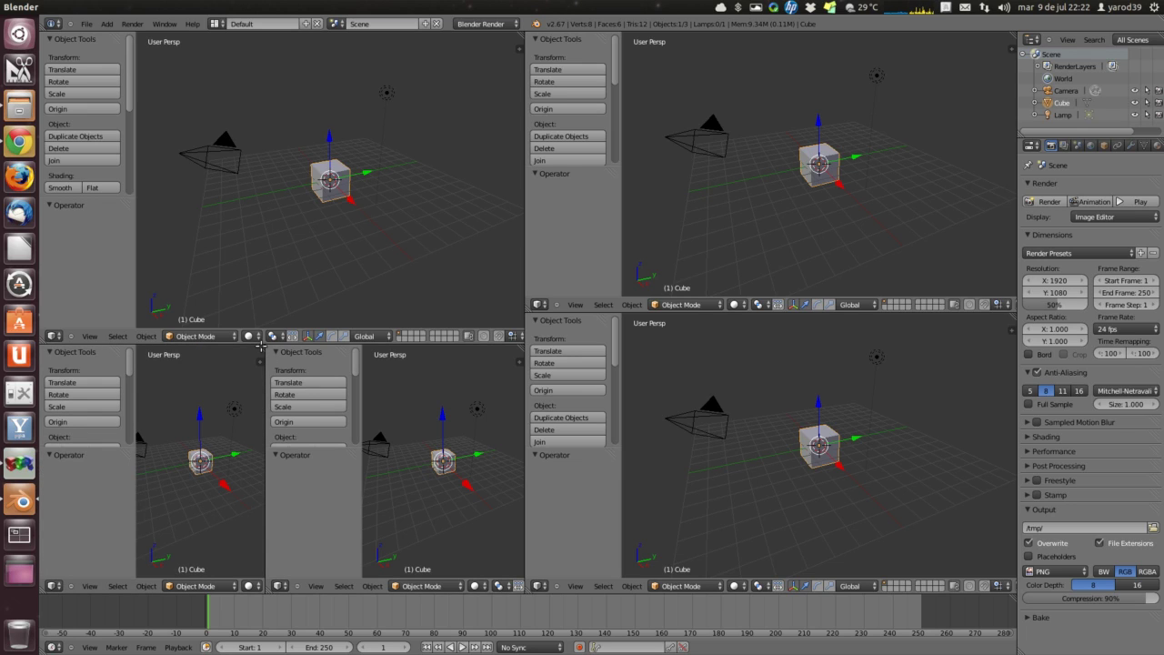
mouse_move(259, 346)
mouse_down()
mouse_move(312, 353)
mouse_move(235, 366)
mouse_move(334, 382)
mouse_move(251, 390)
mouse_up()
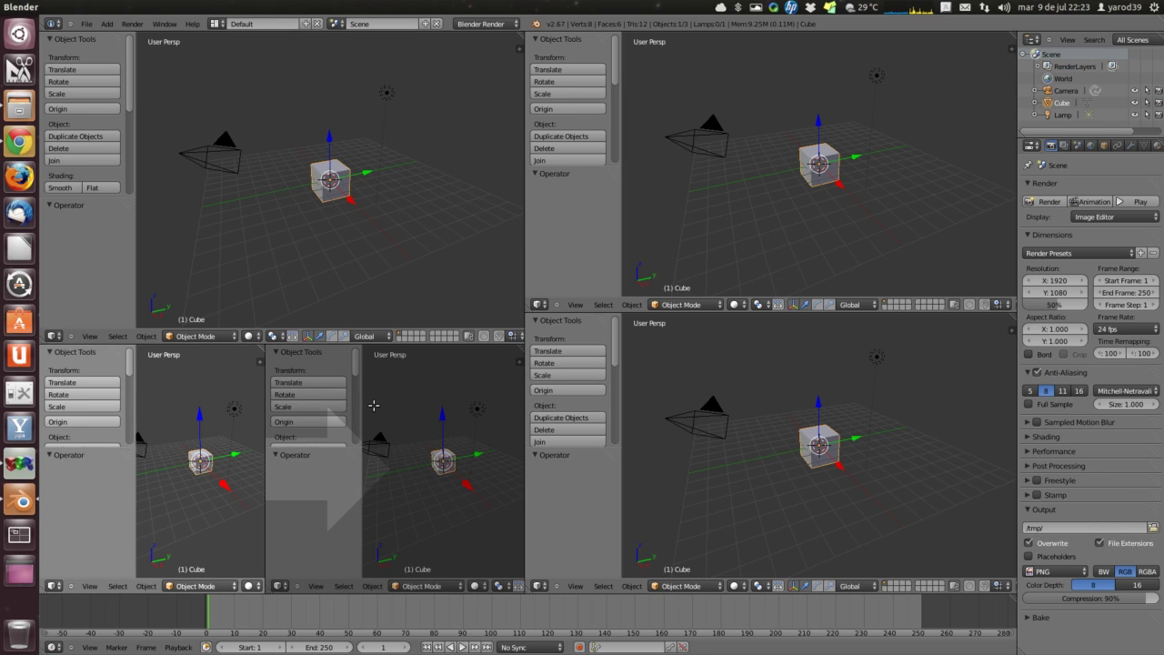
- Join the lower-left, left, stacked right and final left-right views back into one 3D view
drag(240, 391, 367, 393)
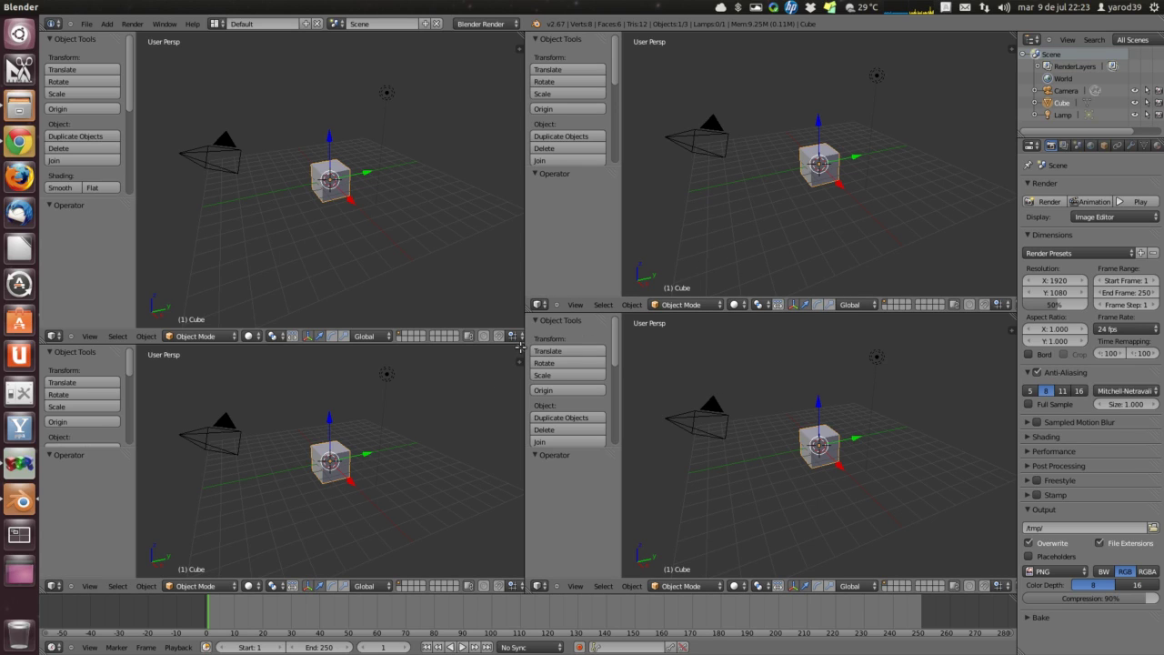
mouse_move(521, 346)
mouse_down()
mouse_move(506, 280)
mouse_move(513, 408)
mouse_up()
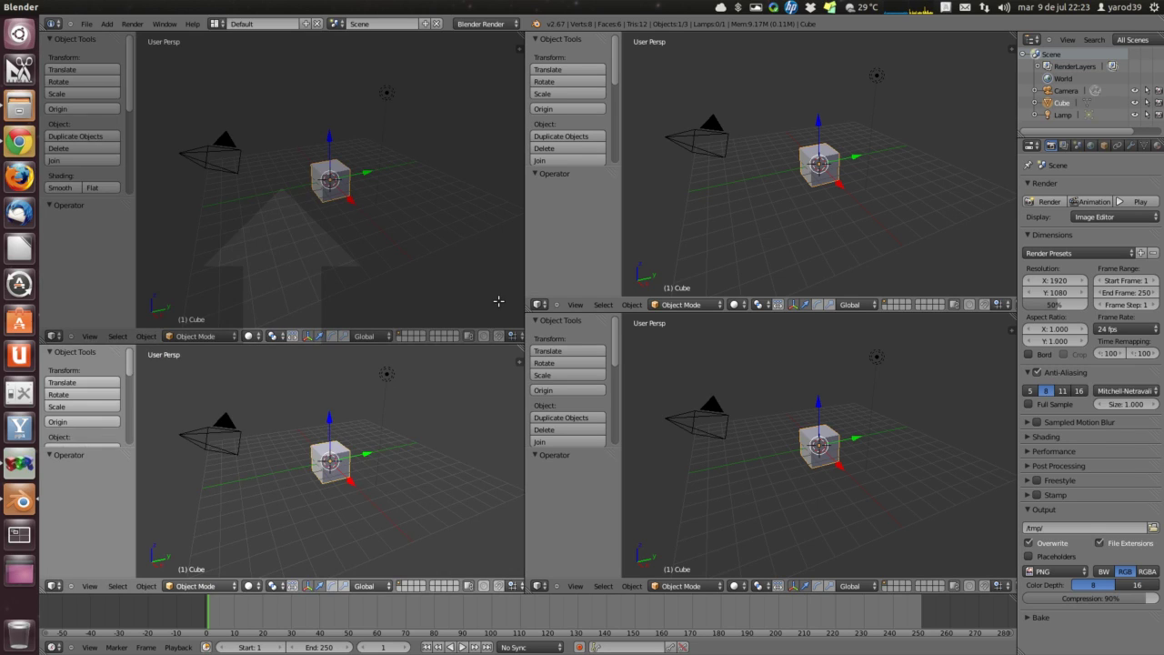
drag(513, 408, 499, 301)
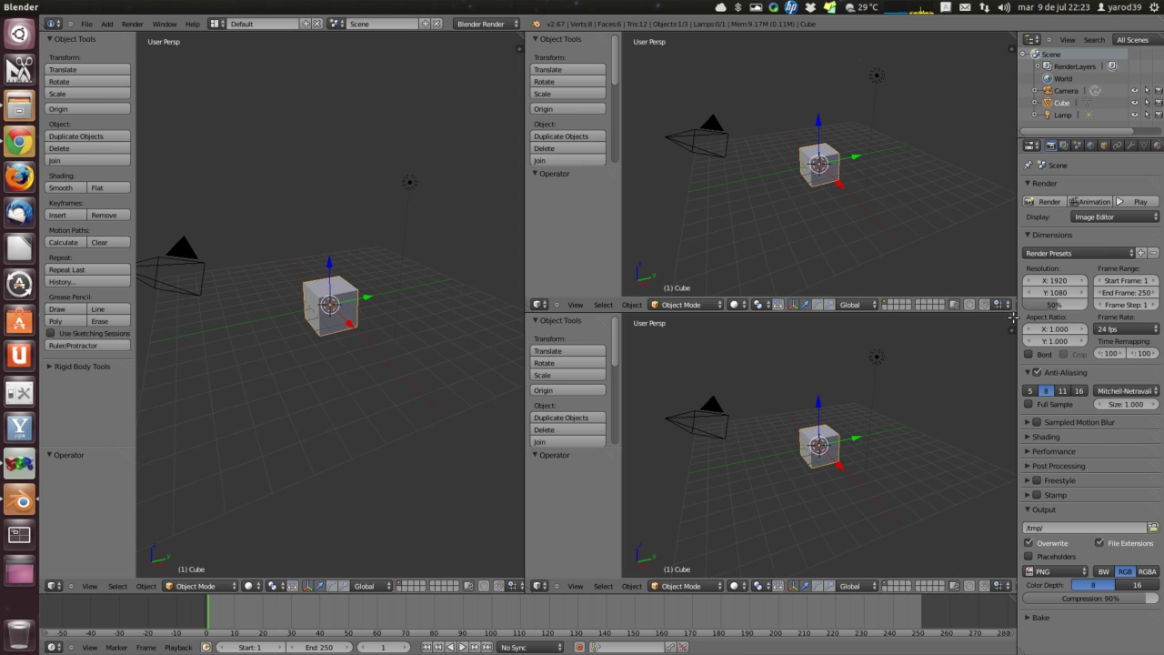
drag(1013, 316, 994, 271)
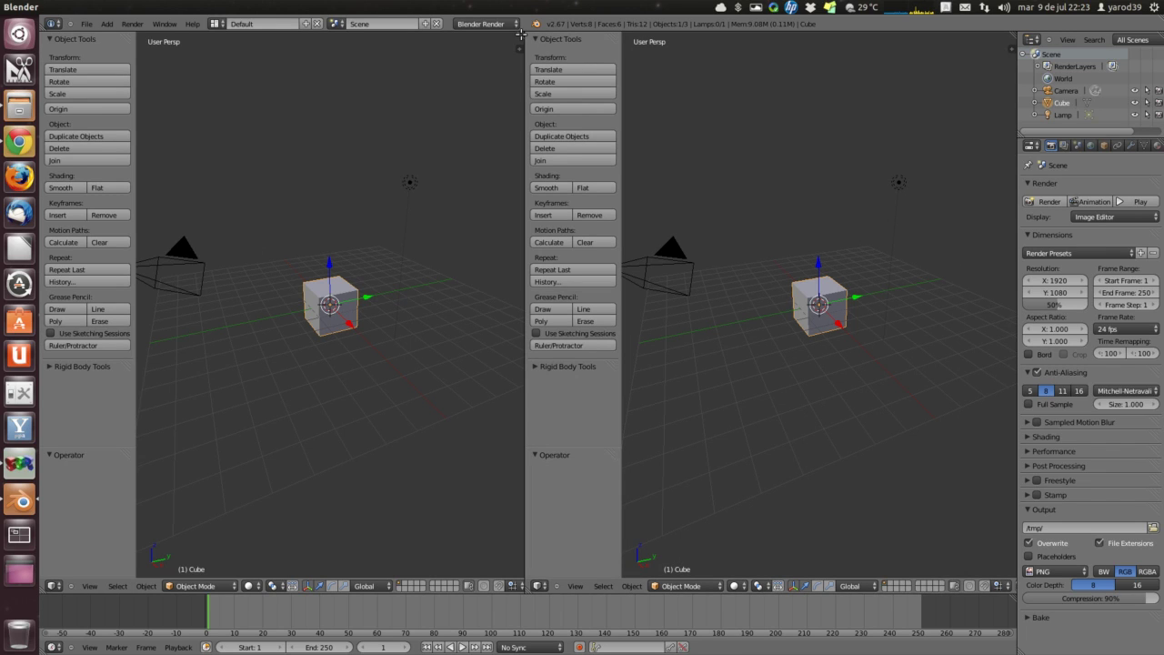
drag(520, 32, 467, 60)
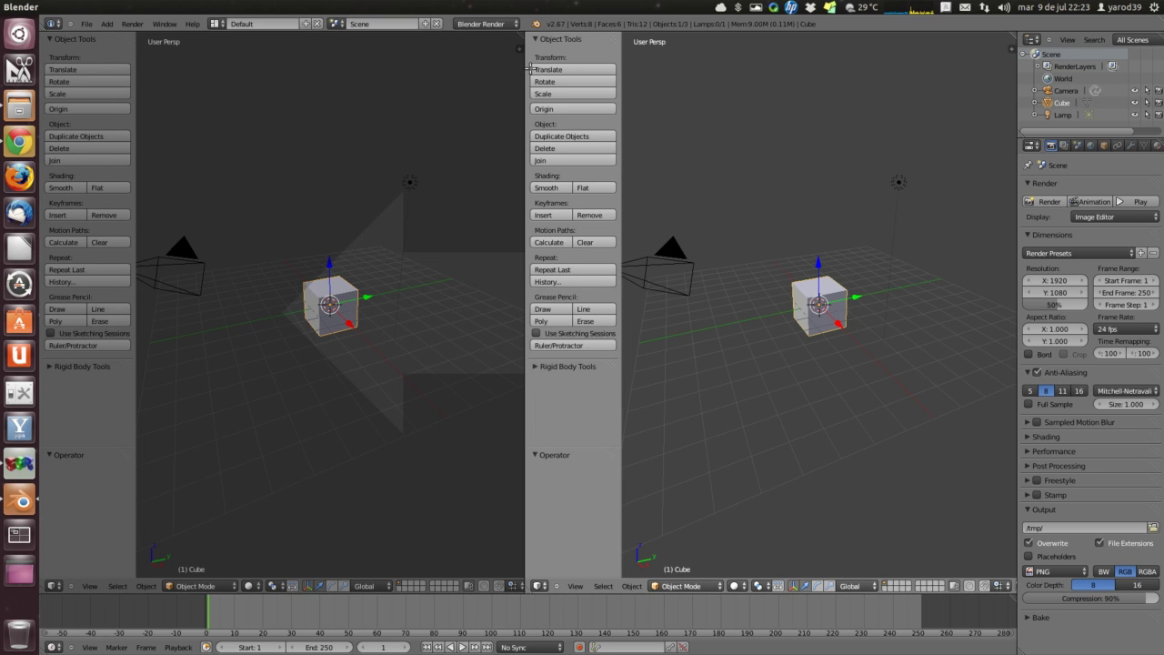
drag(468, 60, 665, 90)
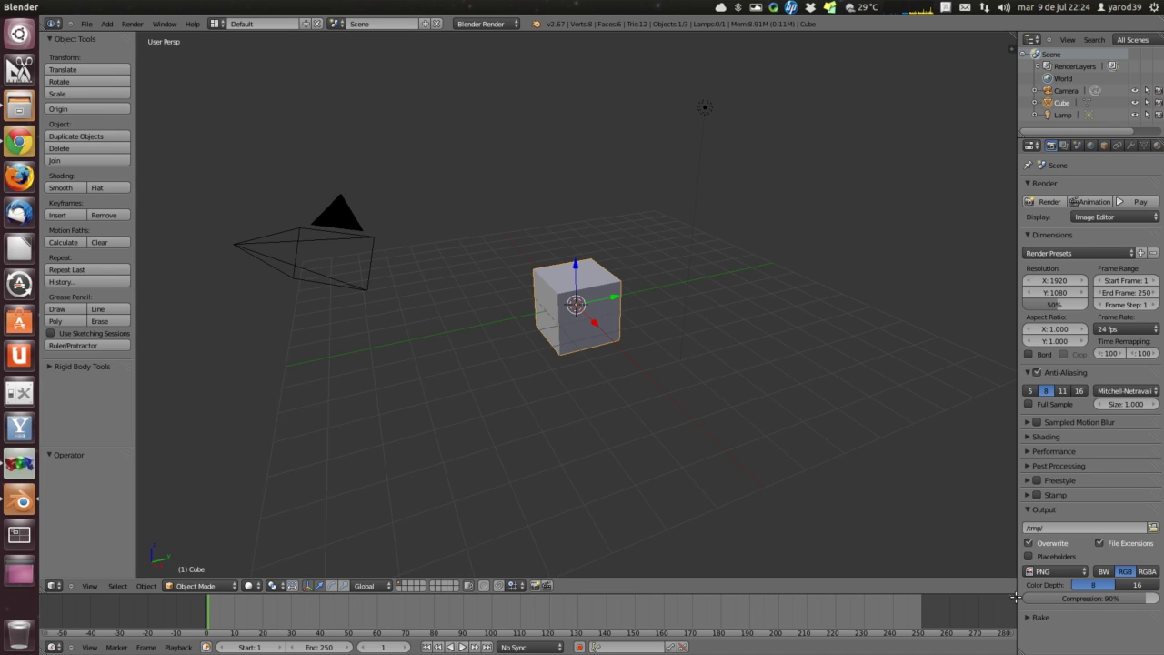
drag(1015, 597, 565, 614)
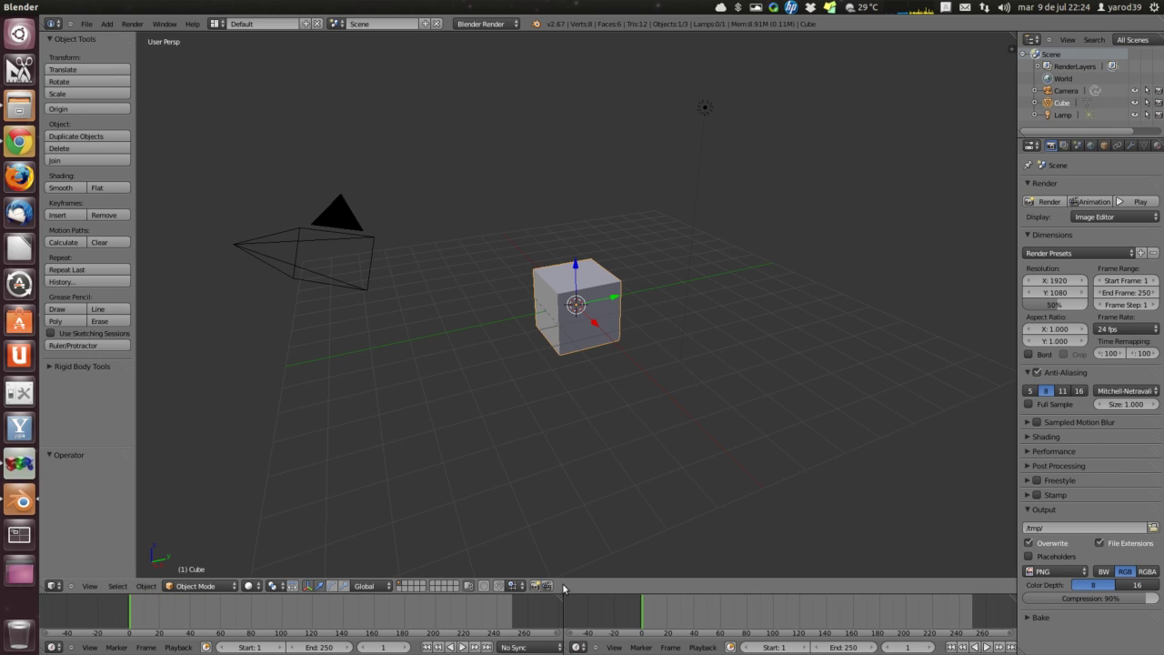
drag(561, 595, 329, 603)
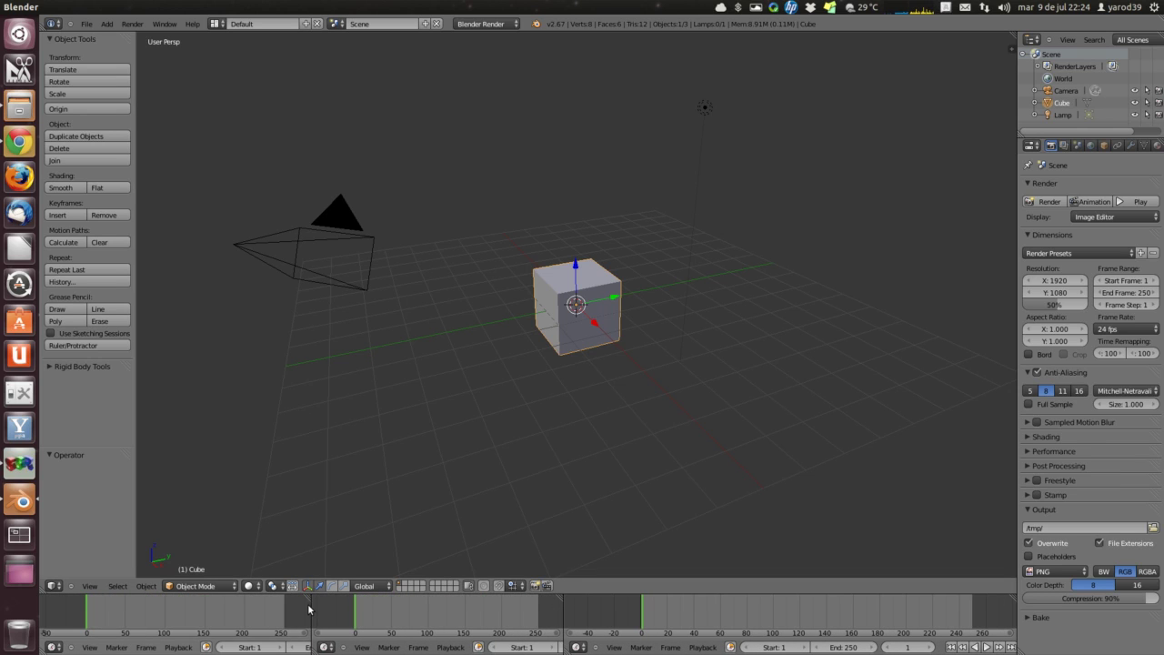
drag(330, 603, 455, 601)
drag(561, 594, 855, 604)
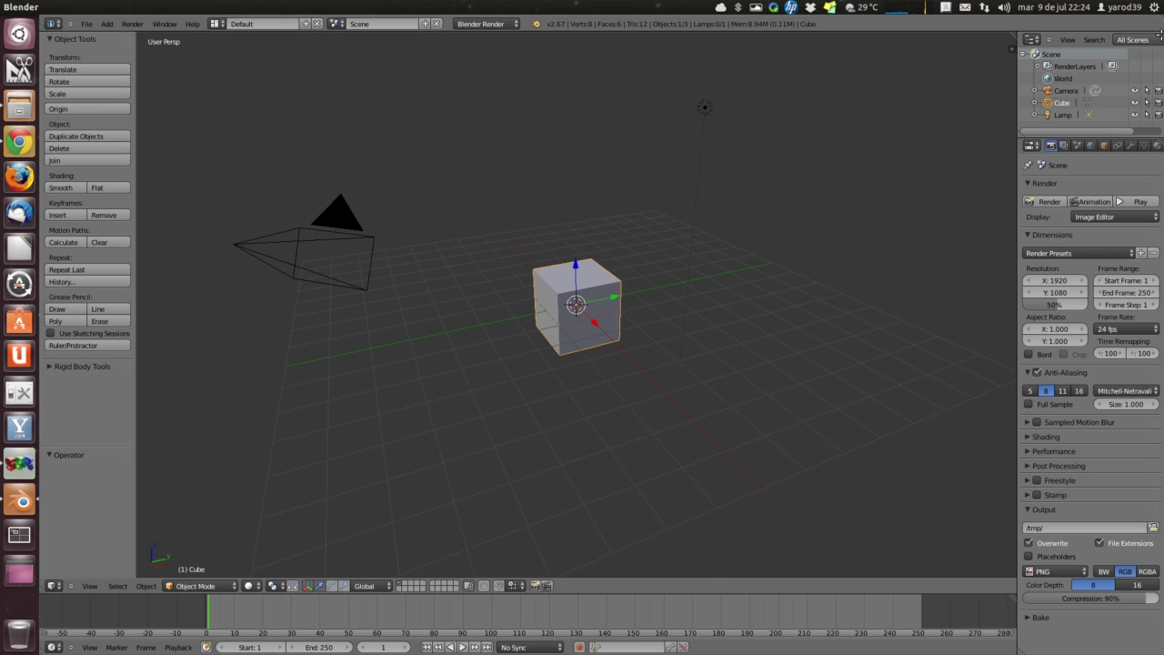
drag(1158, 39, 1114, 95)
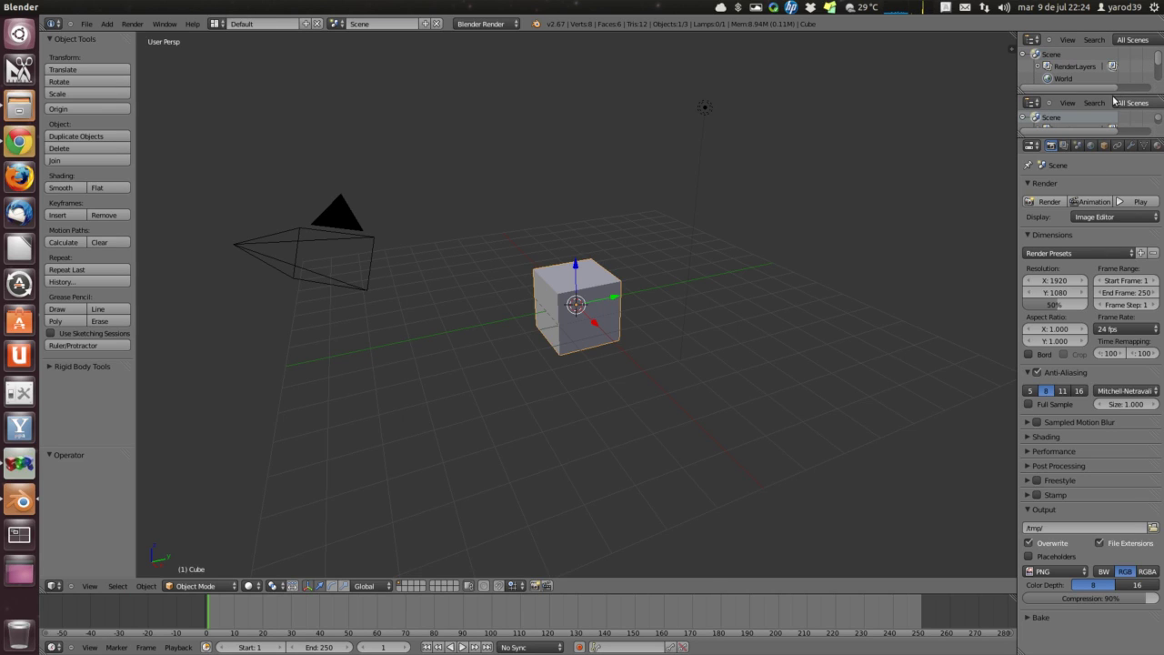
drag(1021, 91, 1096, 54)
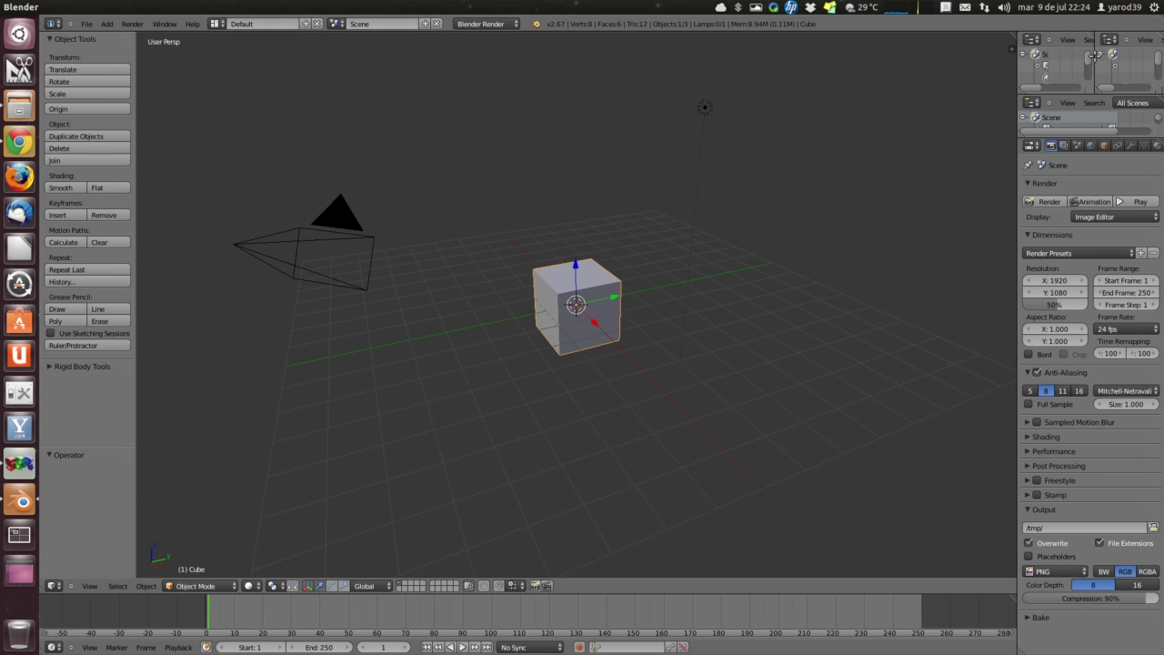
mouse_move(1092, 35)
mouse_down()
mouse_move(1076, 58)
mouse_move(1018, 68)
mouse_up()
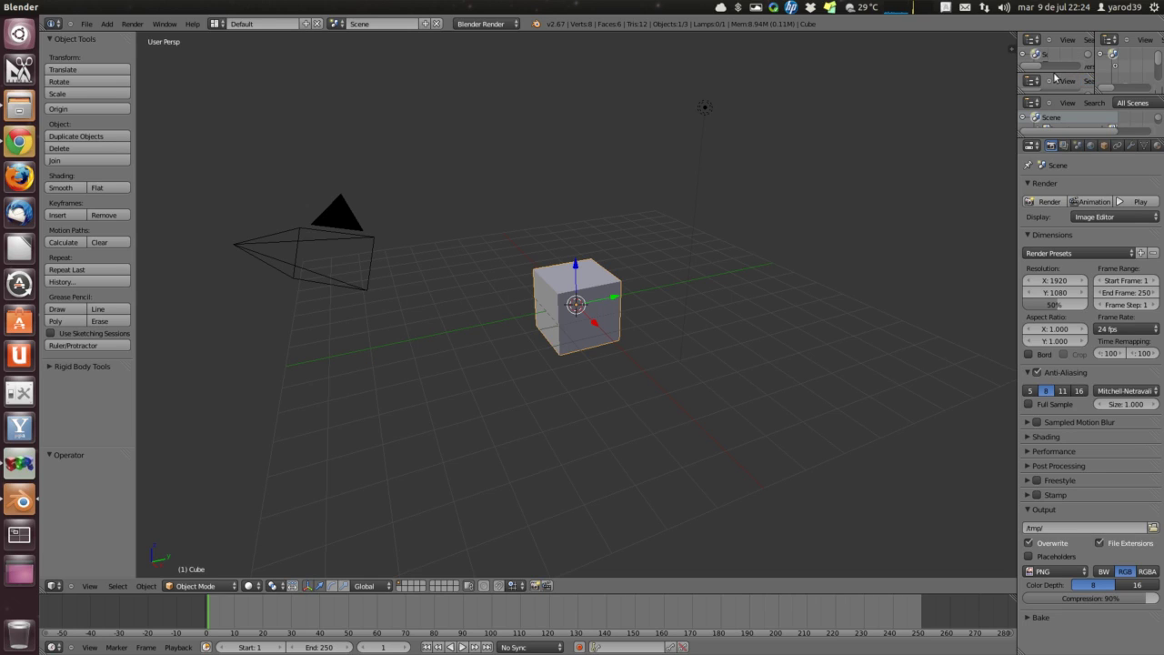
drag(1018, 68, 1048, 50)
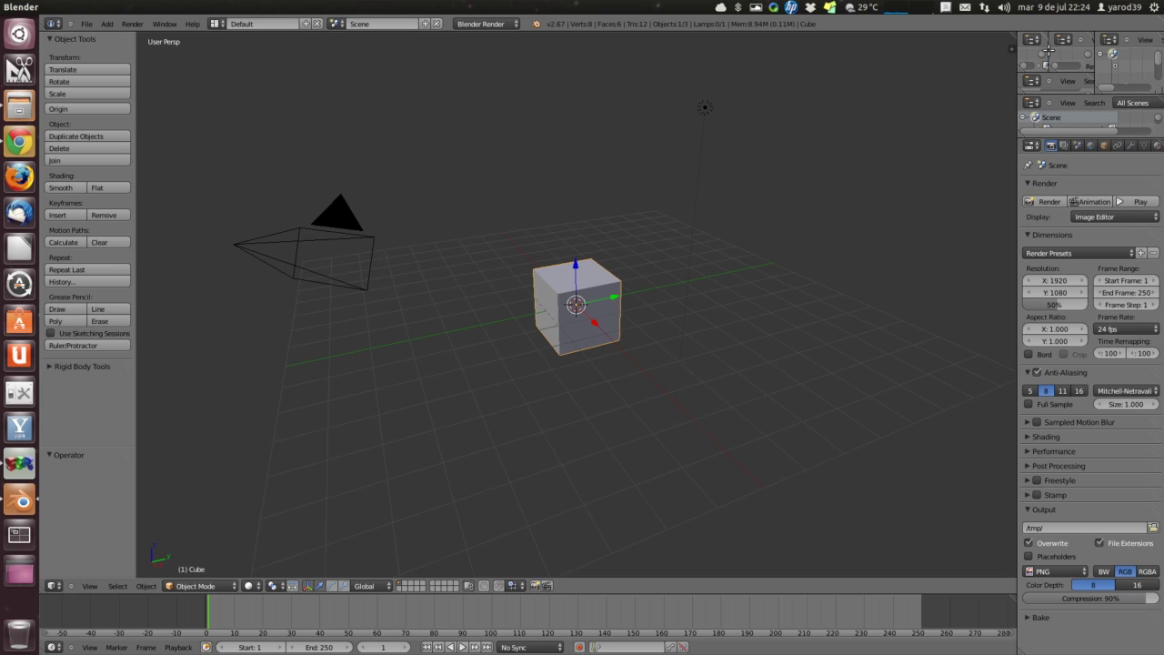
drag(1048, 50, 1037, 45)
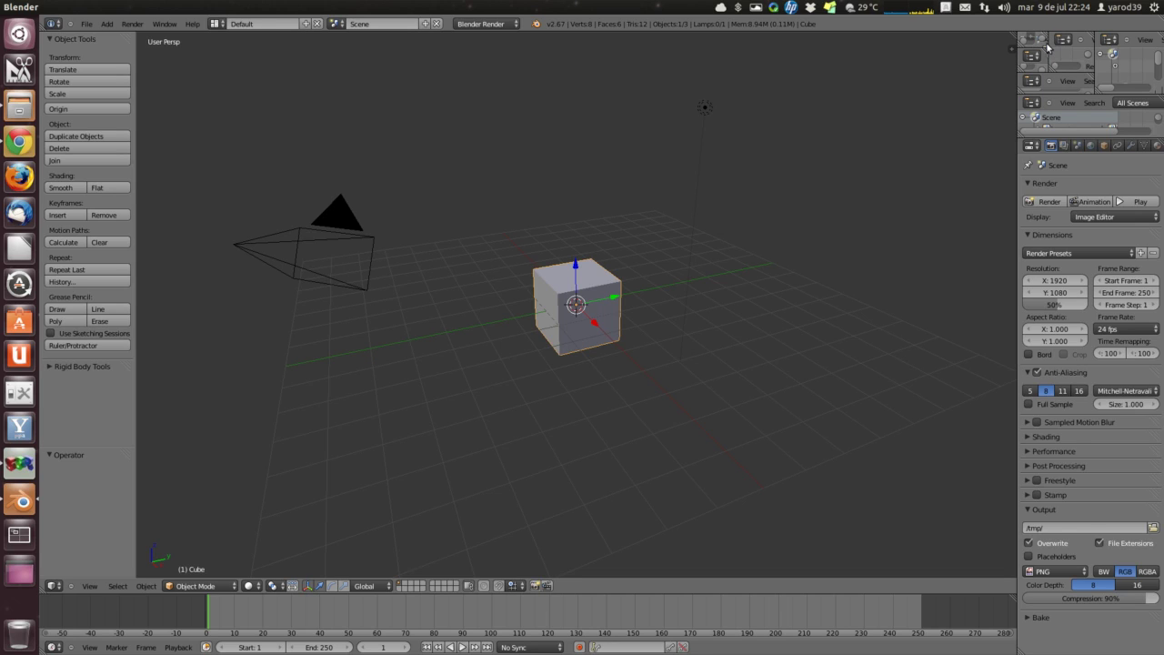
drag(1046, 55, 1017, 69)
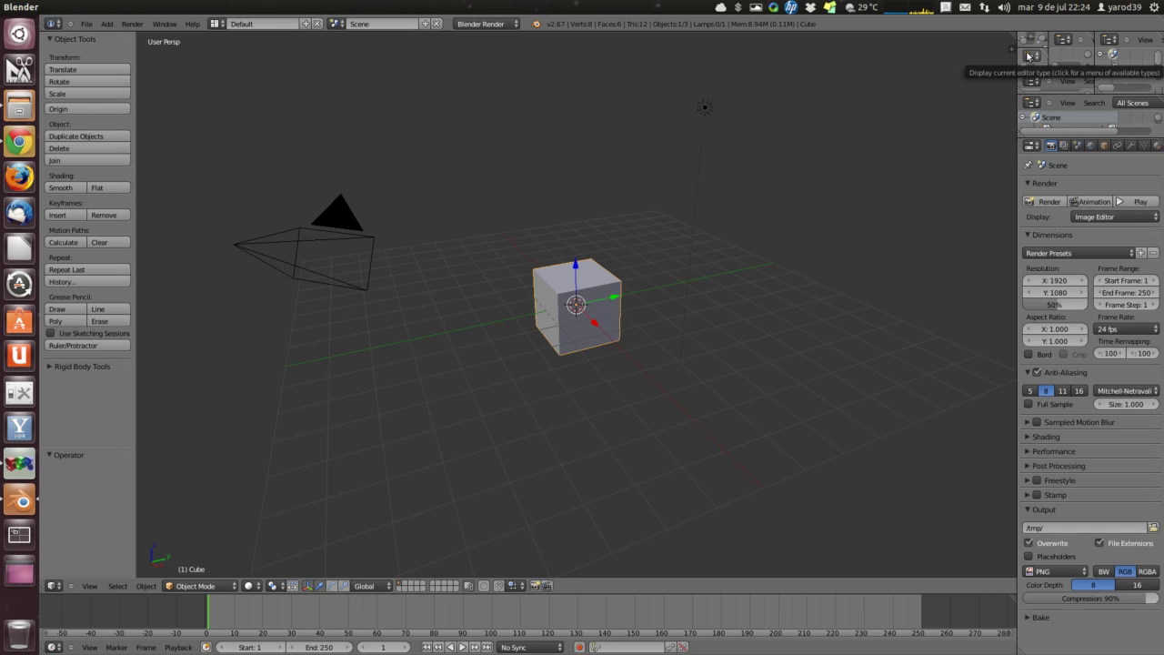
drag(1047, 39, 1095, 34)
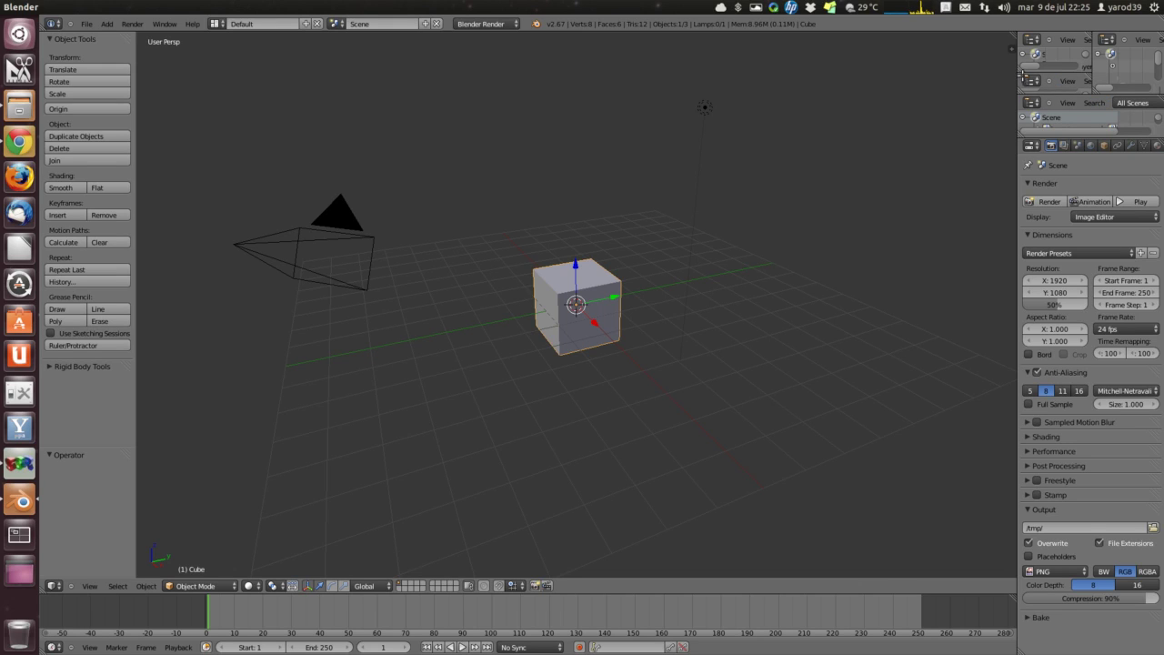
drag(1028, 80, 1032, 41)
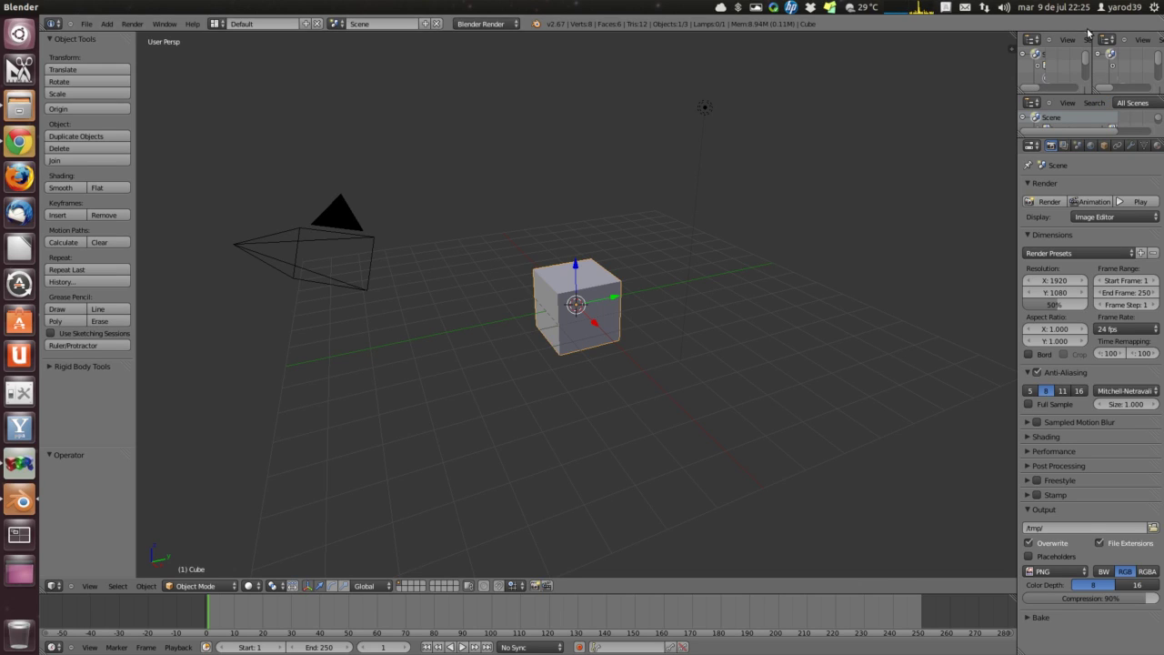
drag(1091, 34, 1102, 40)
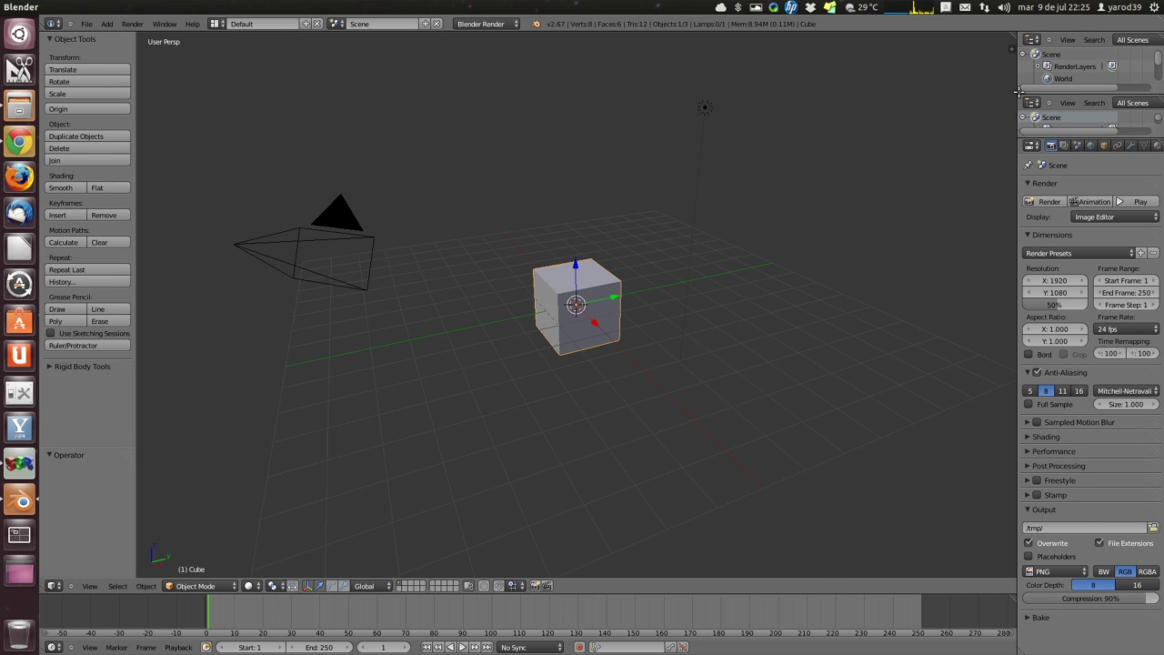
drag(1027, 103, 1028, 82)
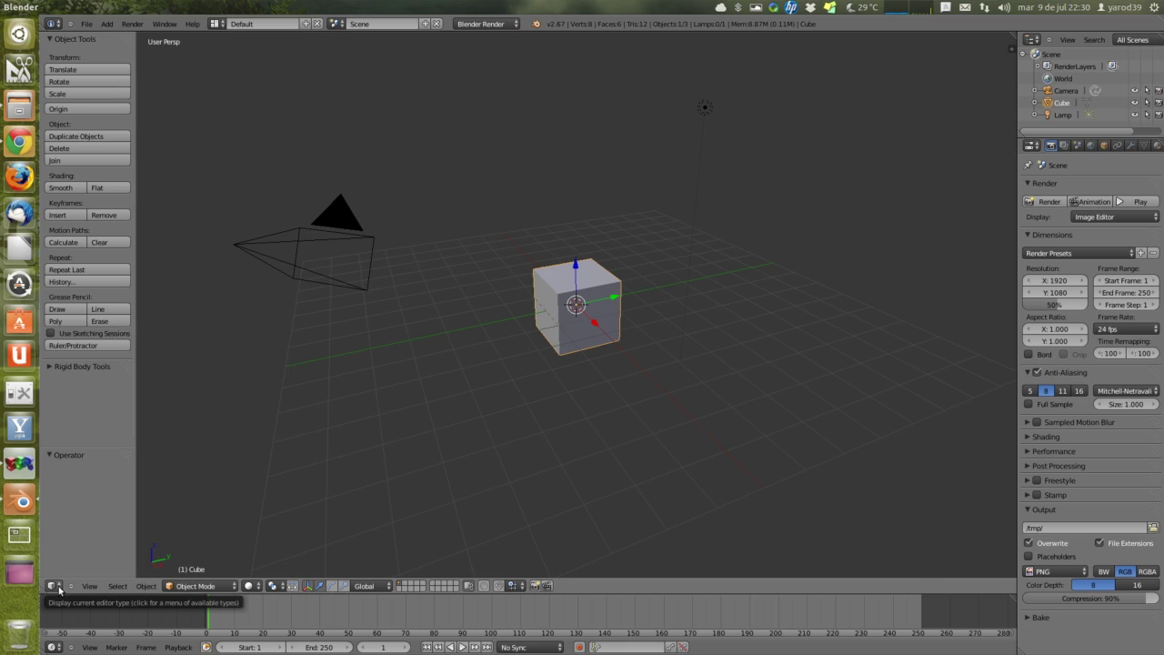
click(59, 587)
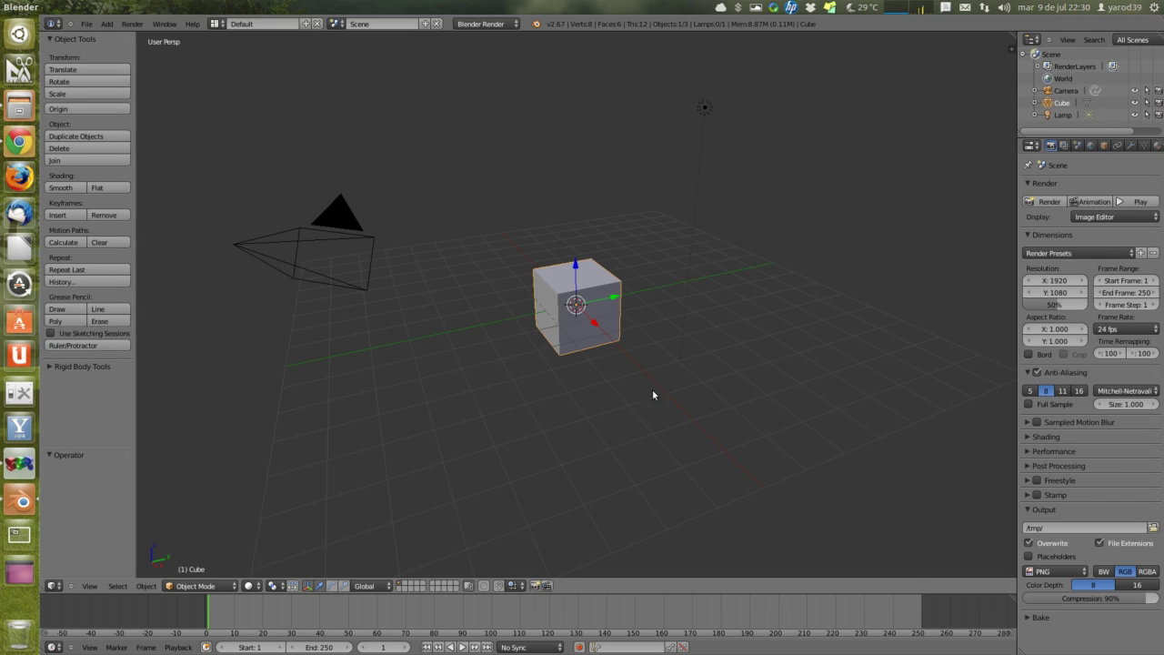
- Convert the main 3D viewport into a Timeline and shrink it to a thin top strip
click(54, 585)
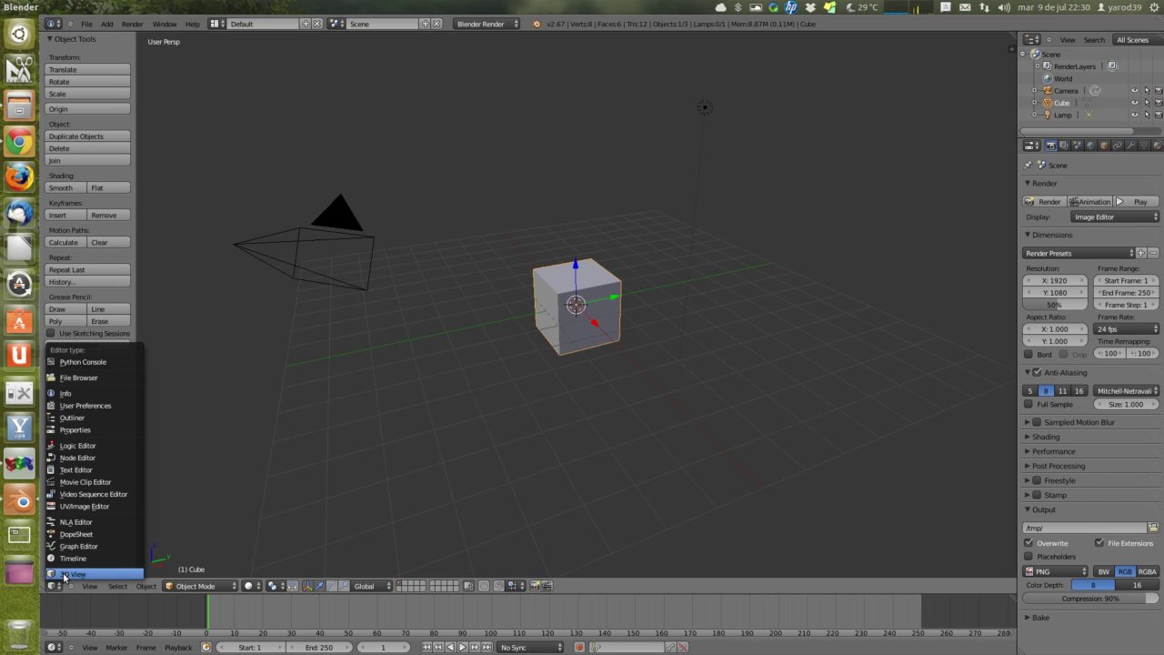
click(64, 575)
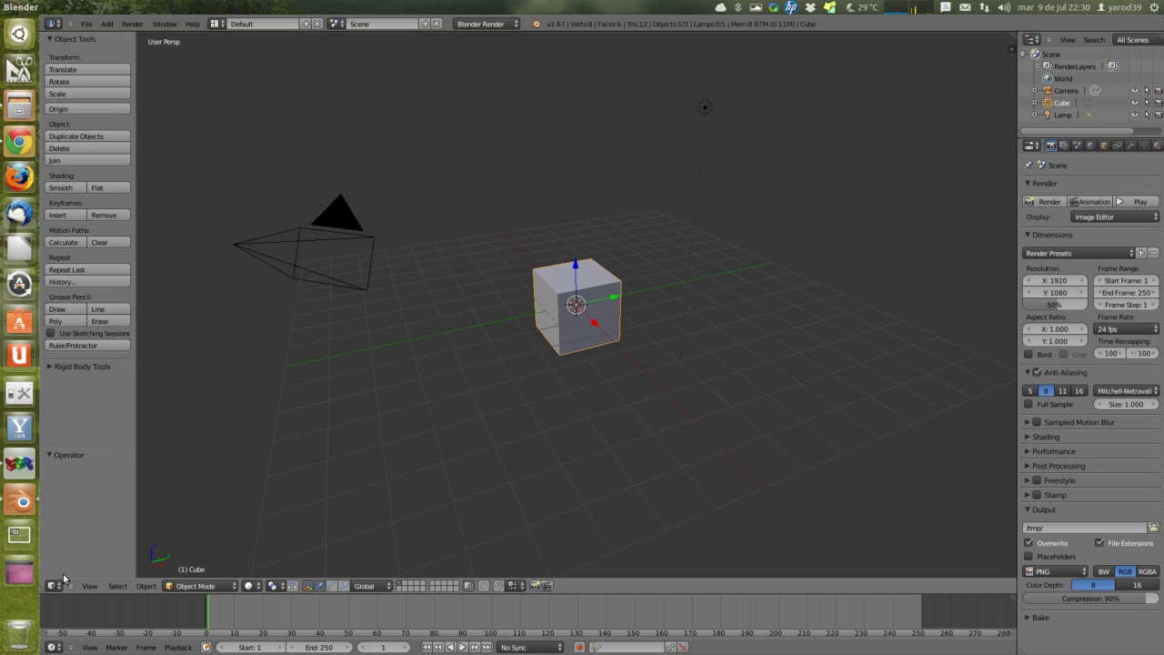
click(54, 584)
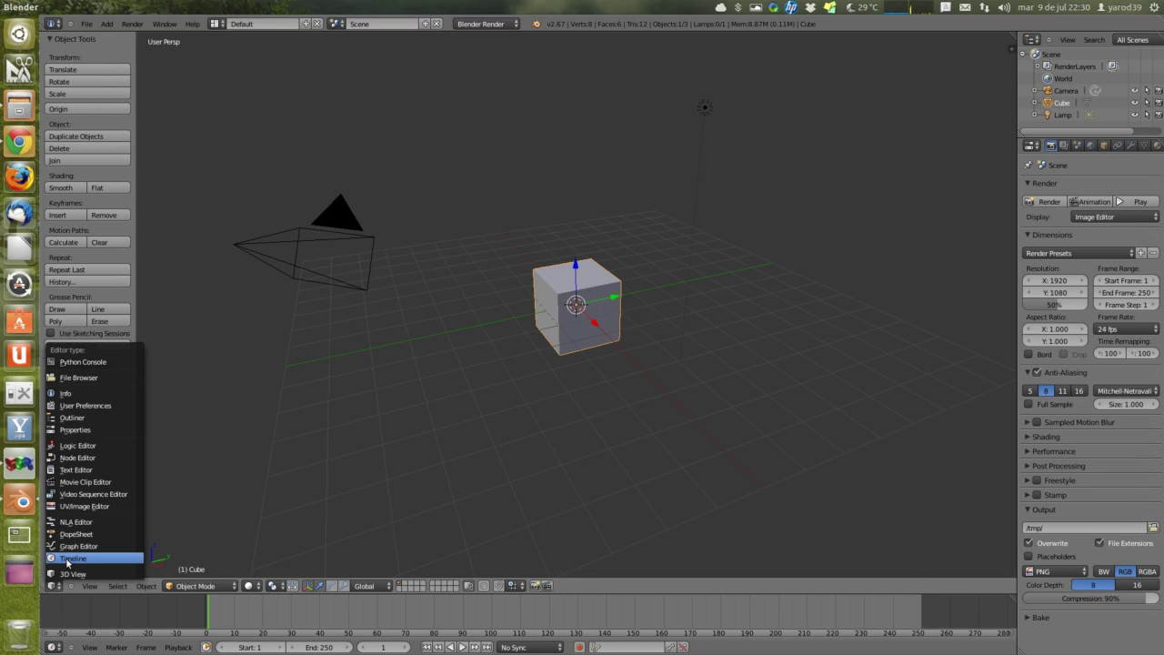
click(68, 558)
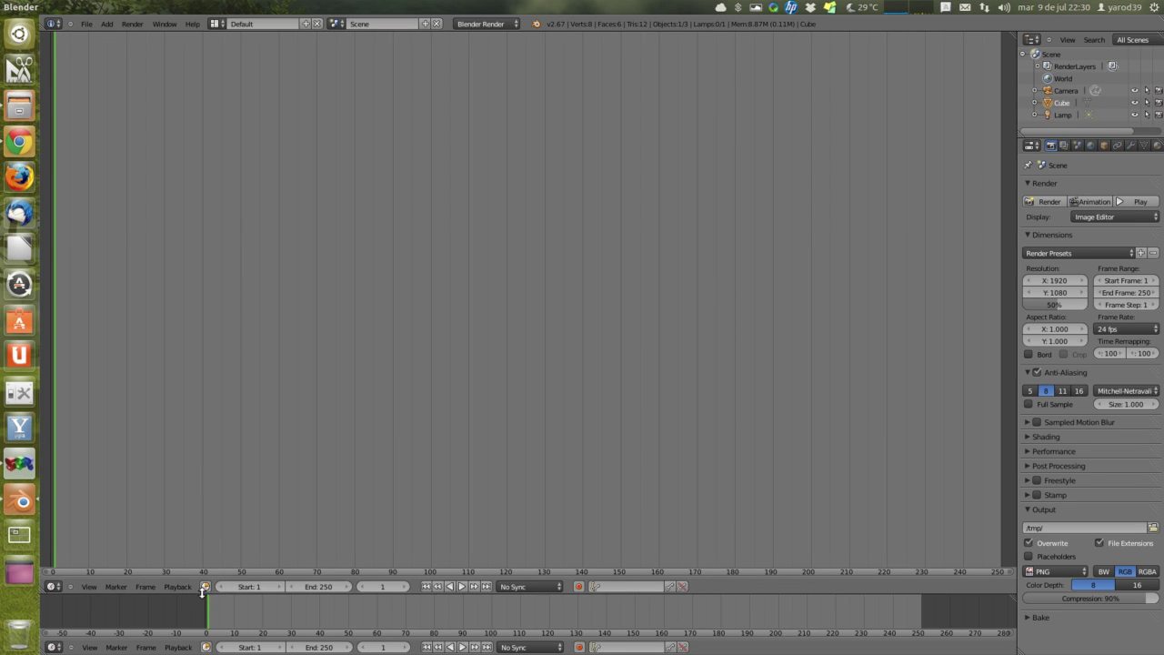
drag(195, 594, 212, 180)
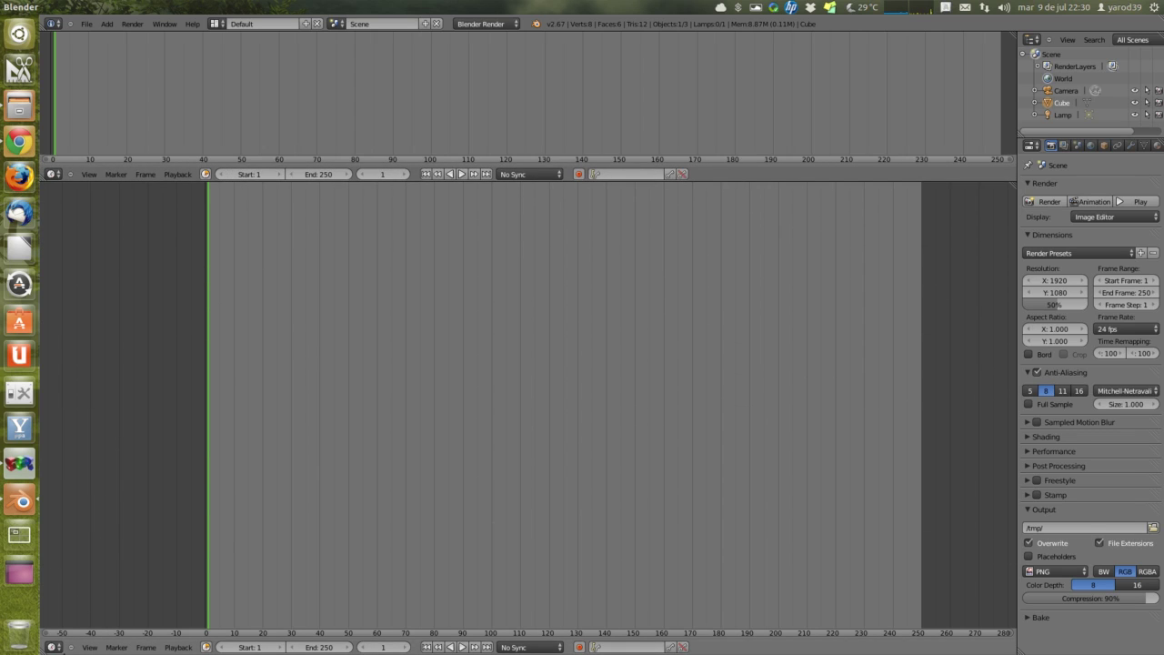
- Change the lower timeline back into a 3D View, then browse the output format and Properties editor-type menus
click(58, 647)
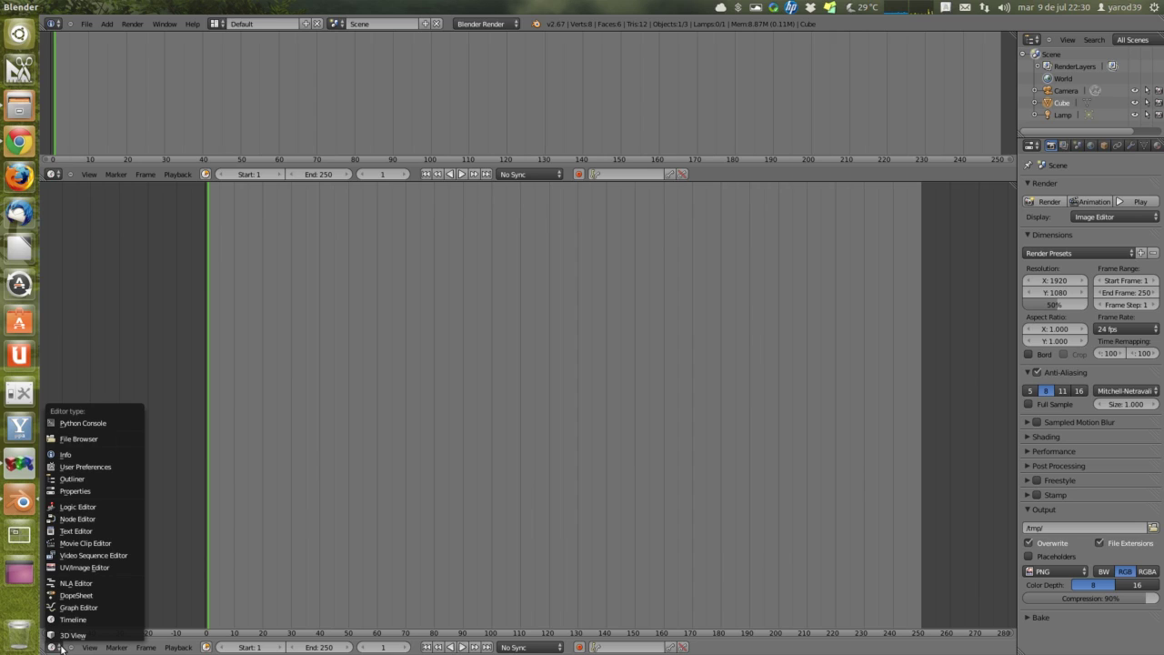
click(63, 636)
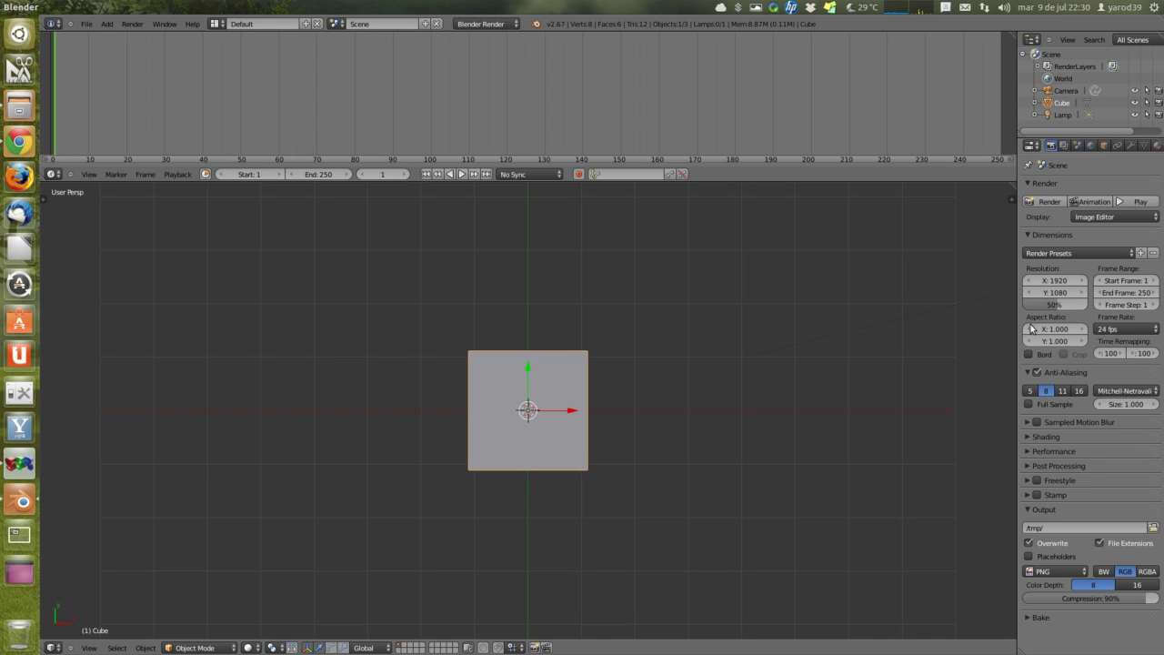
click(1087, 573)
click(1039, 146)
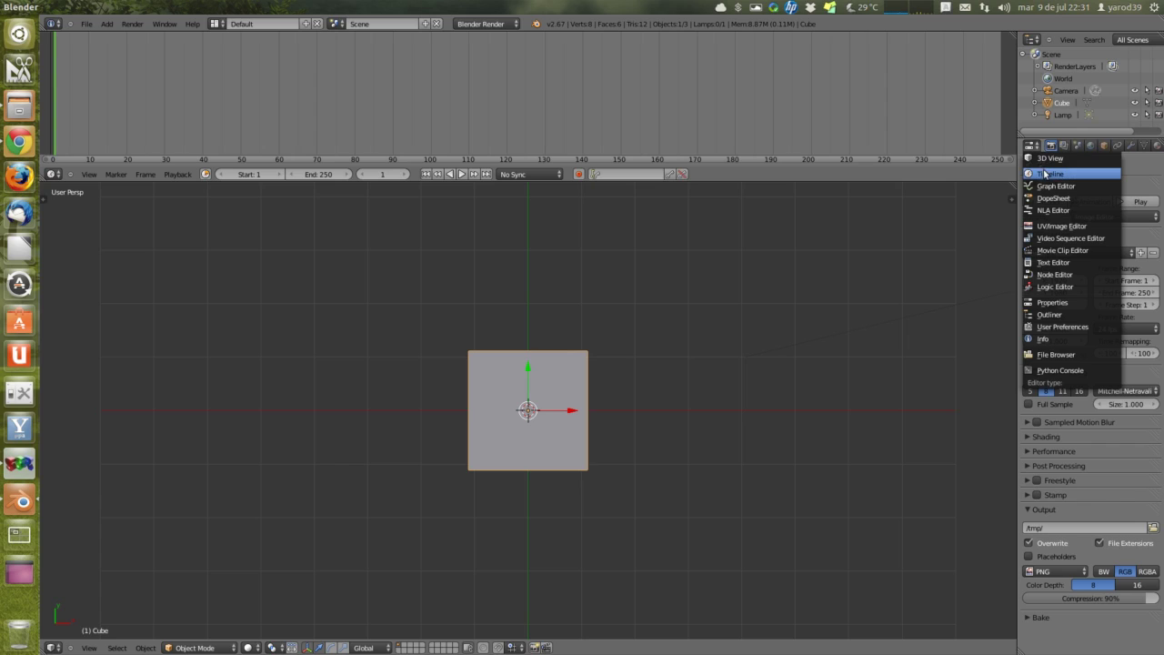
- Turn the Properties area into a 3D View and the top timeline into a Properties editor
click(1050, 159)
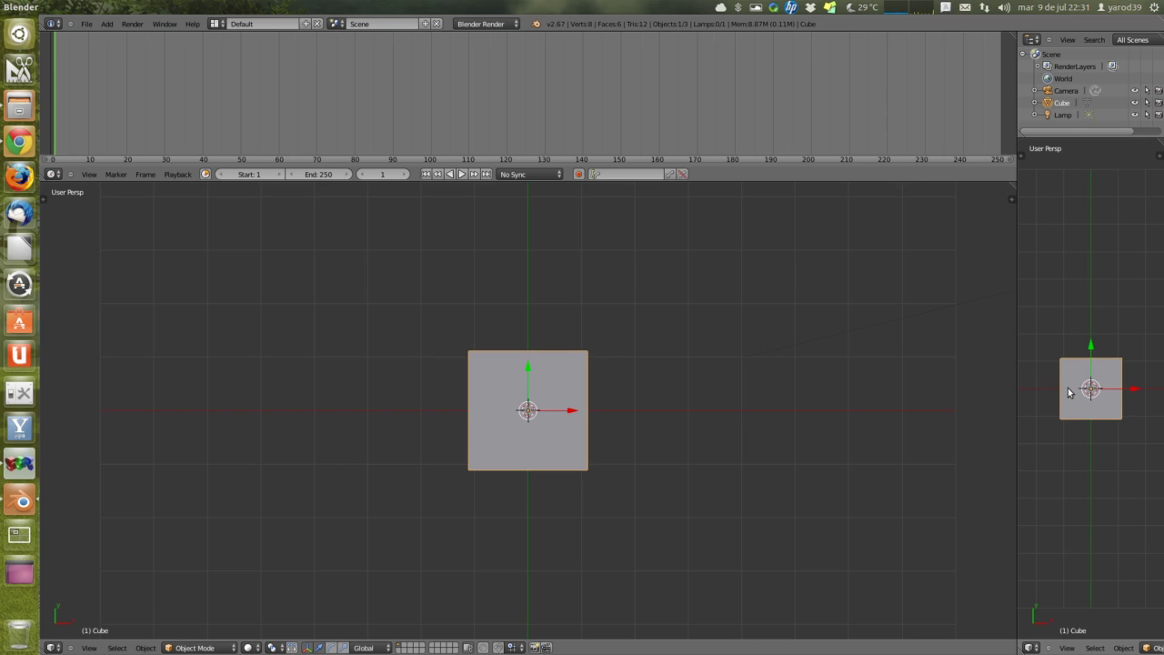
click(56, 173)
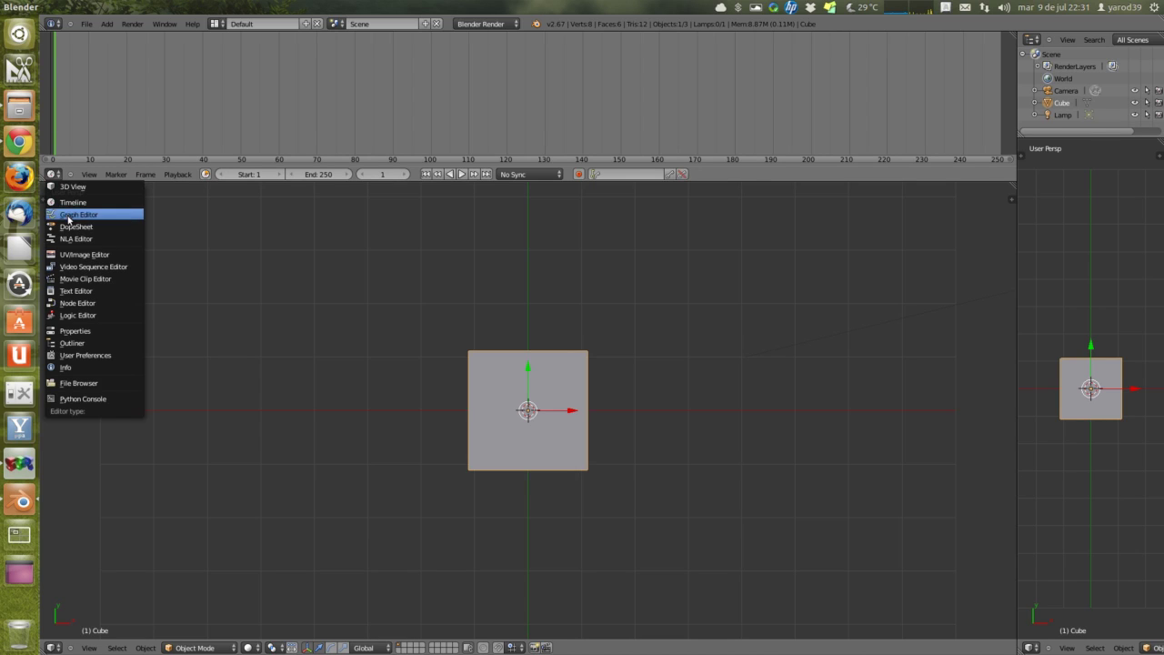
click(81, 332)
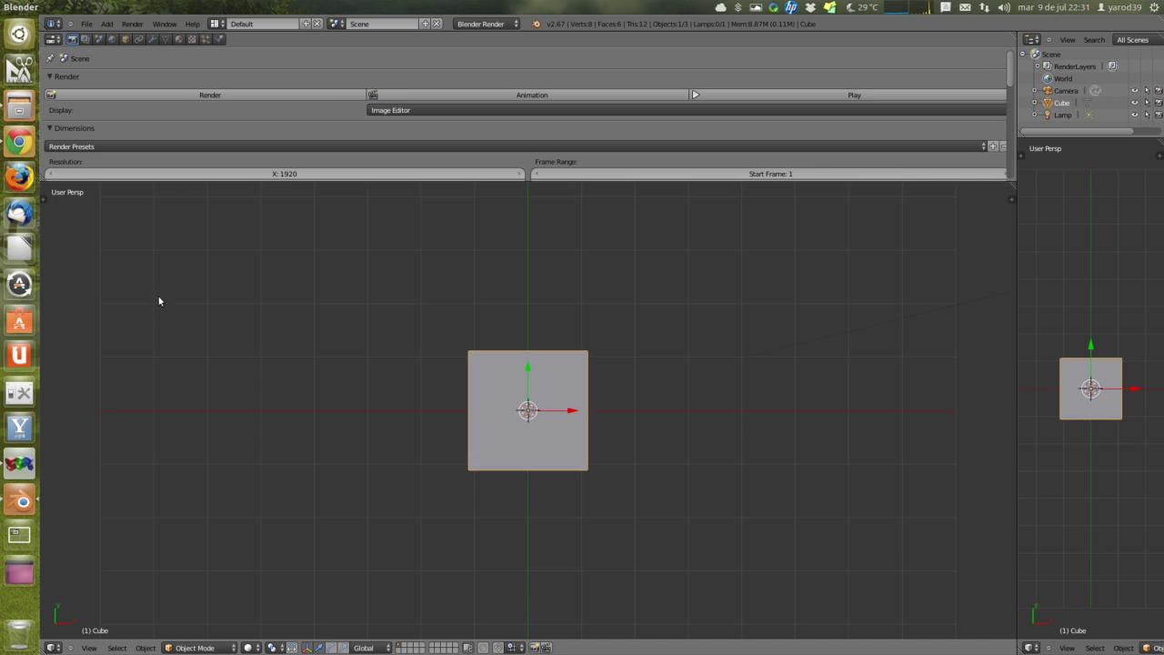
- Make the large viewport a Text Editor and the outliner area a 3D View
click(55, 647)
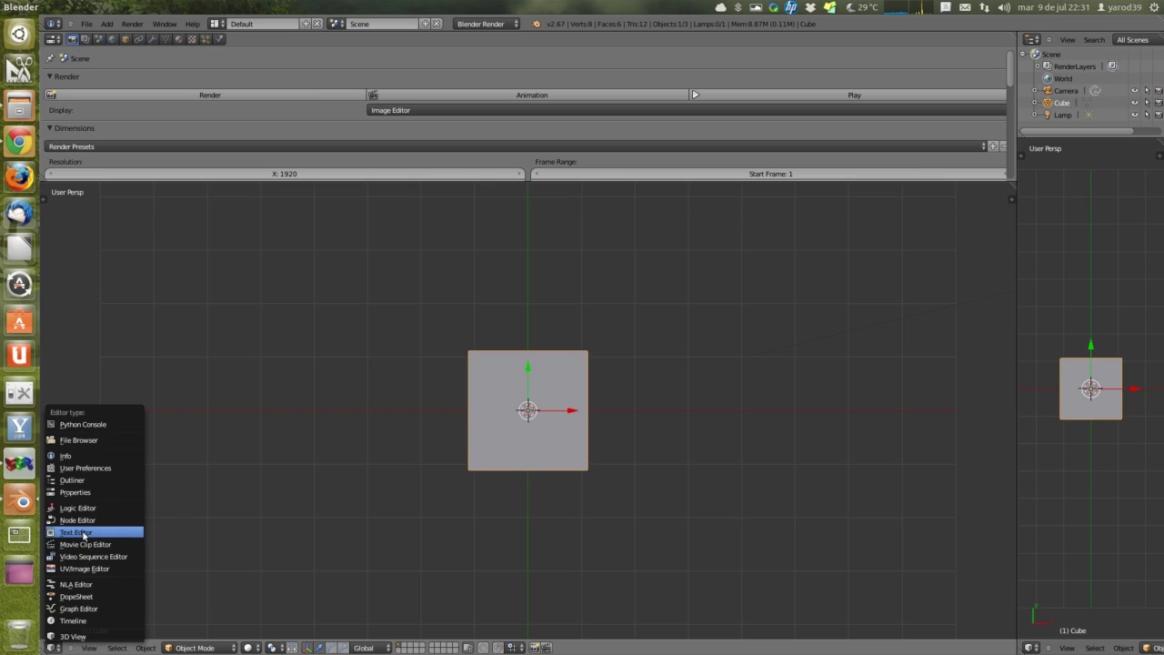
click(81, 533)
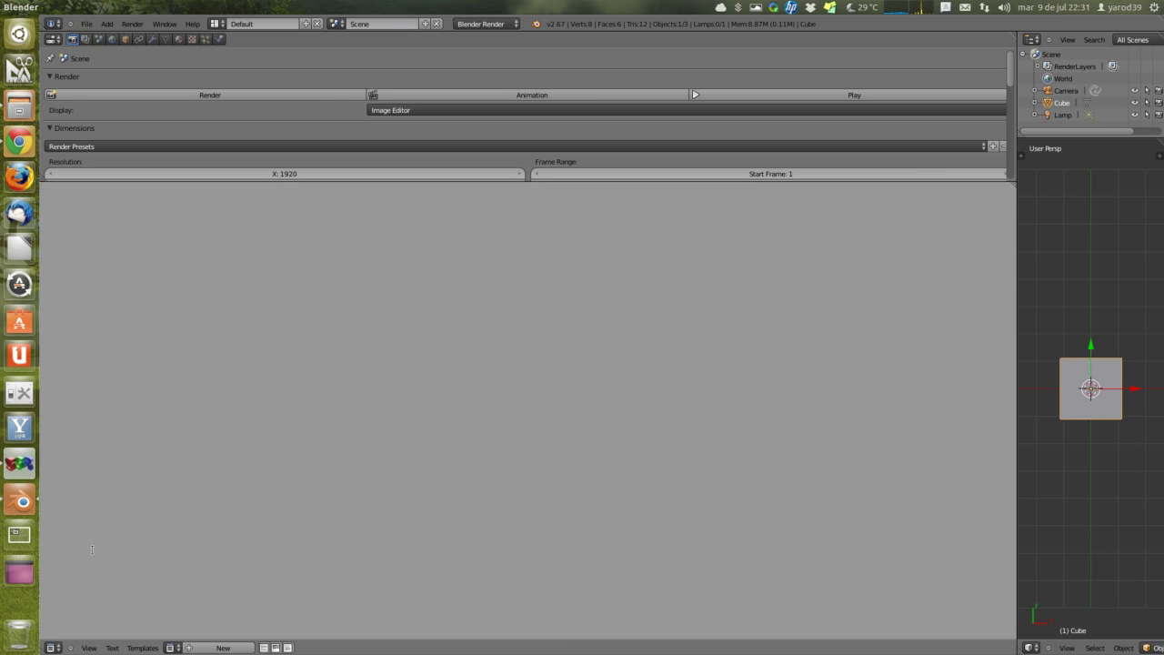
click(1033, 40)
click(1046, 52)
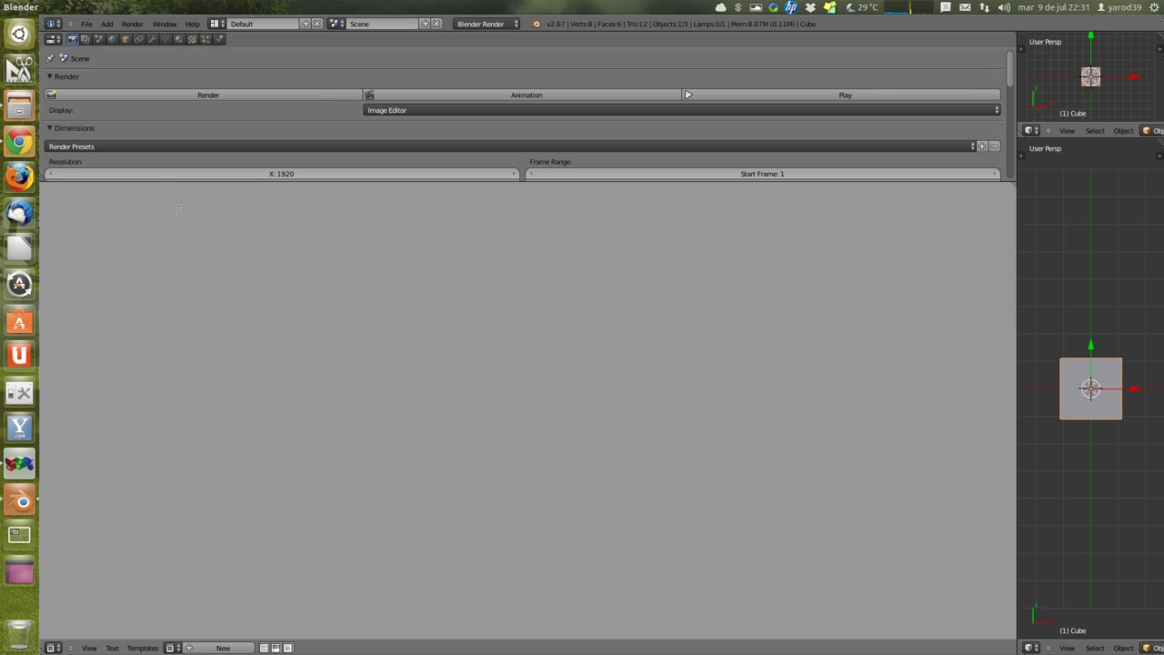
- Restore Blender's factory settings via File > Load Factory Settings
click(87, 24)
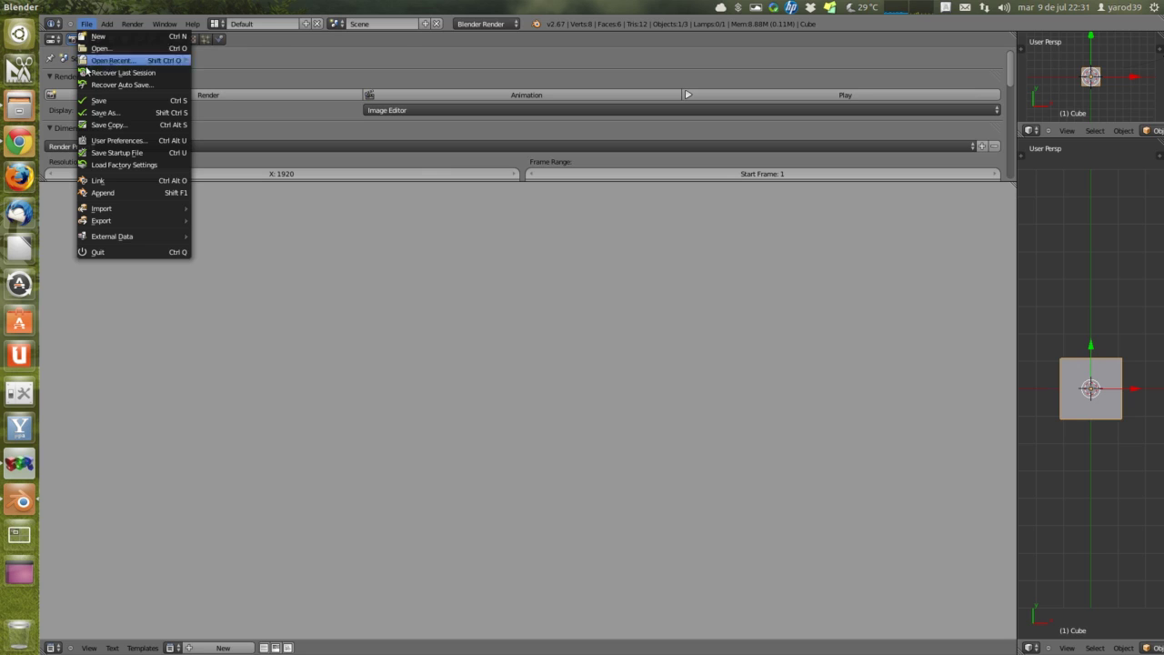
click(86, 168)
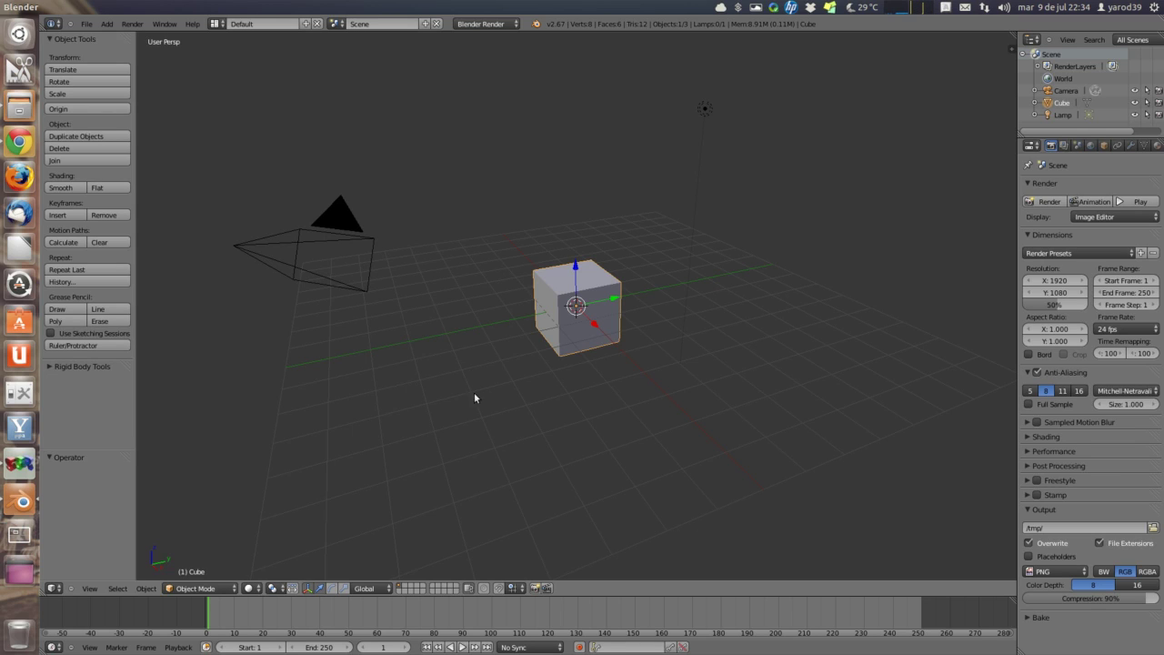
click(223, 28)
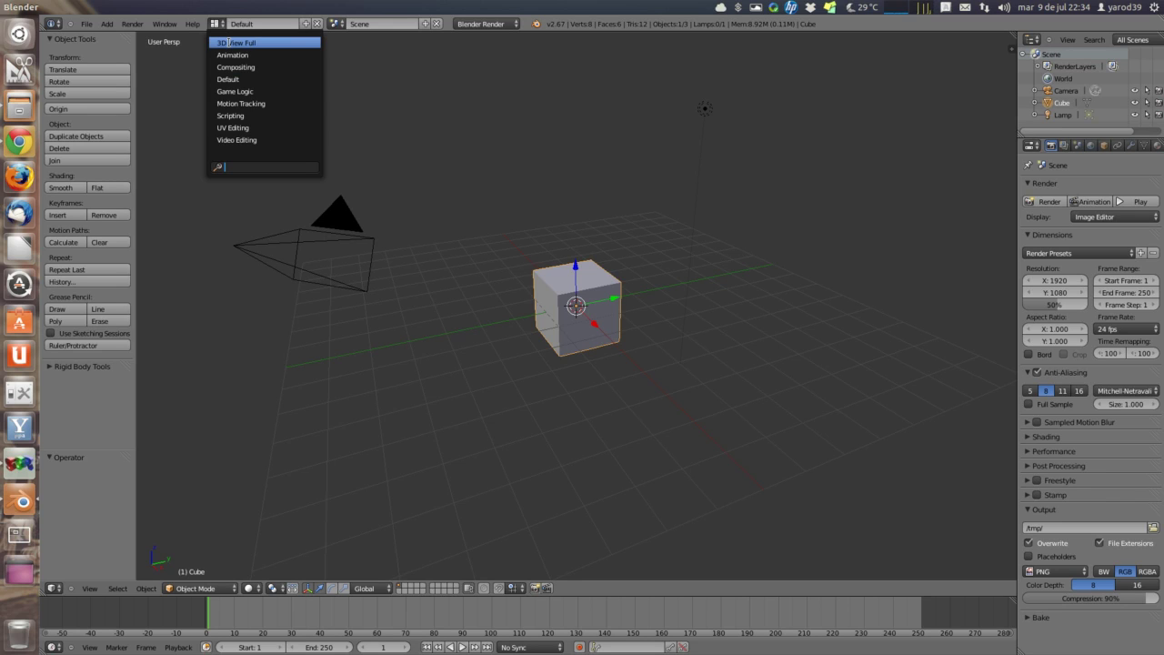
- Try the 3D View Full screen layout, then switch to the Animation layout
click(229, 43)
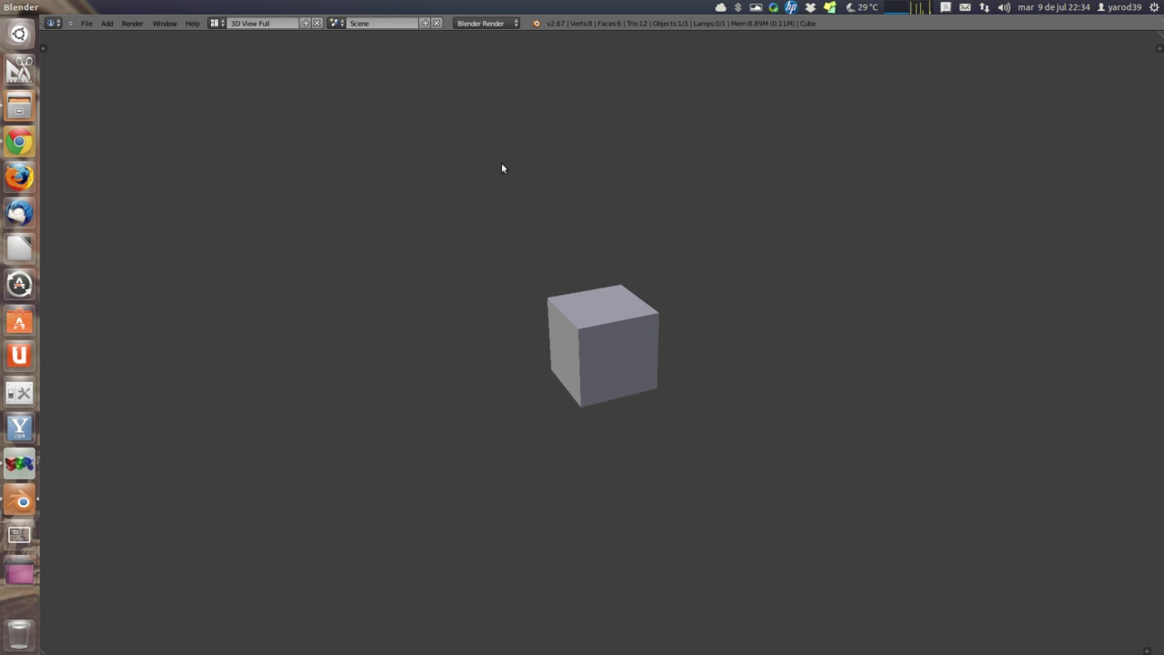
click(225, 23)
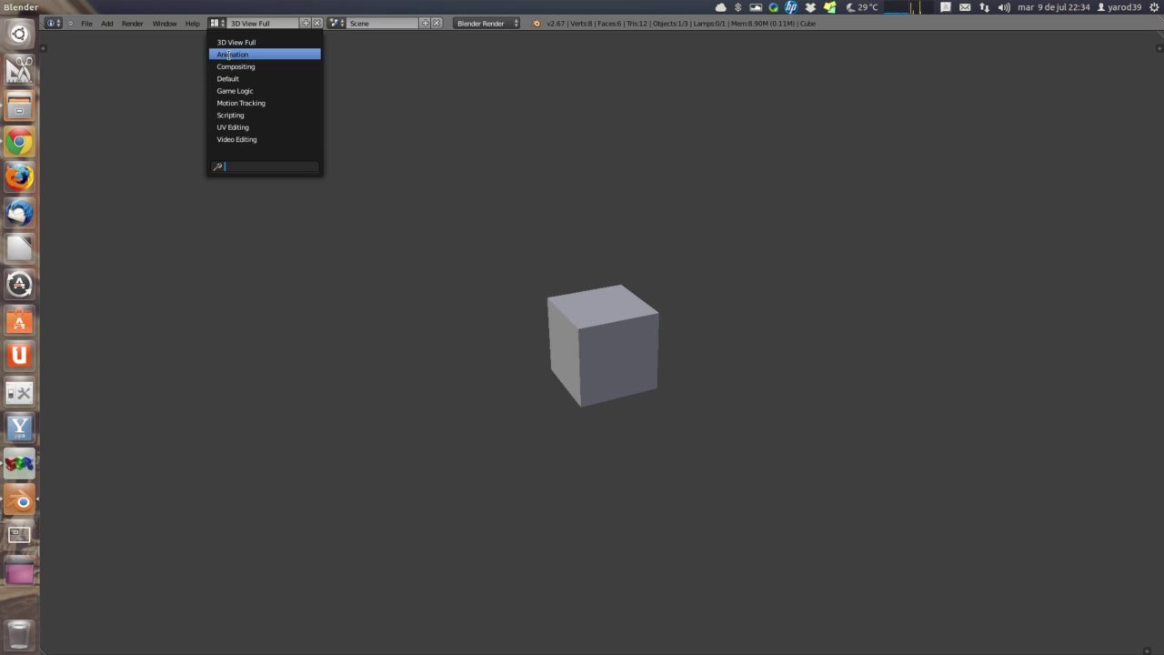
click(228, 55)
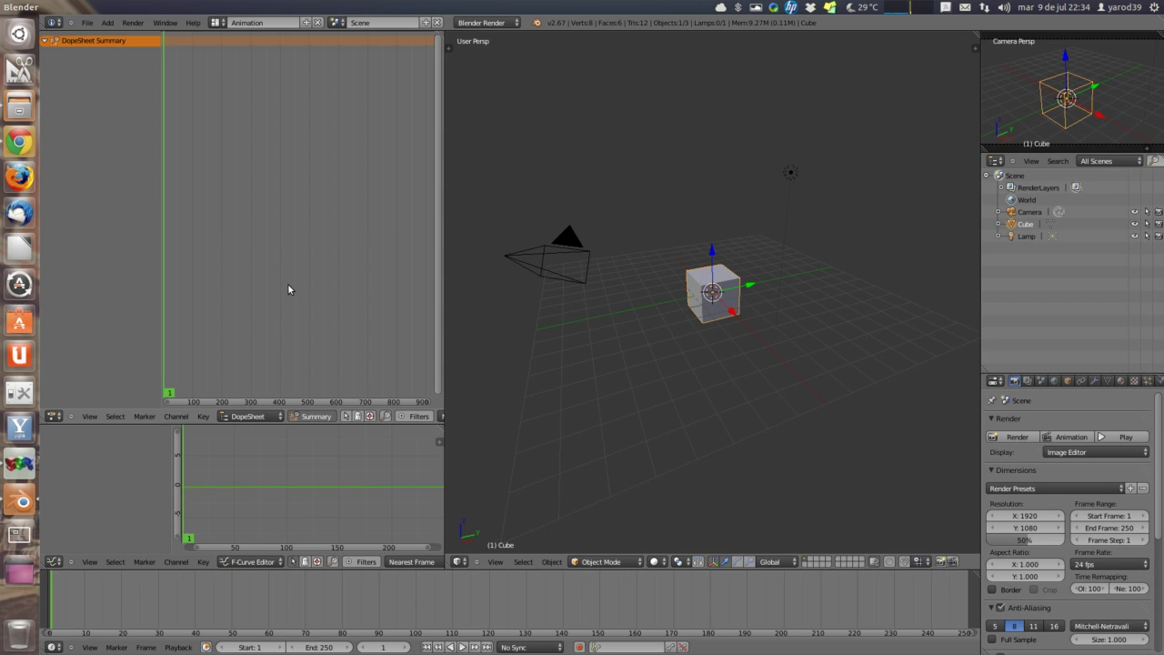
- Cycle the screen layout through Compositing and Default, ending on Game Logic
click(224, 26)
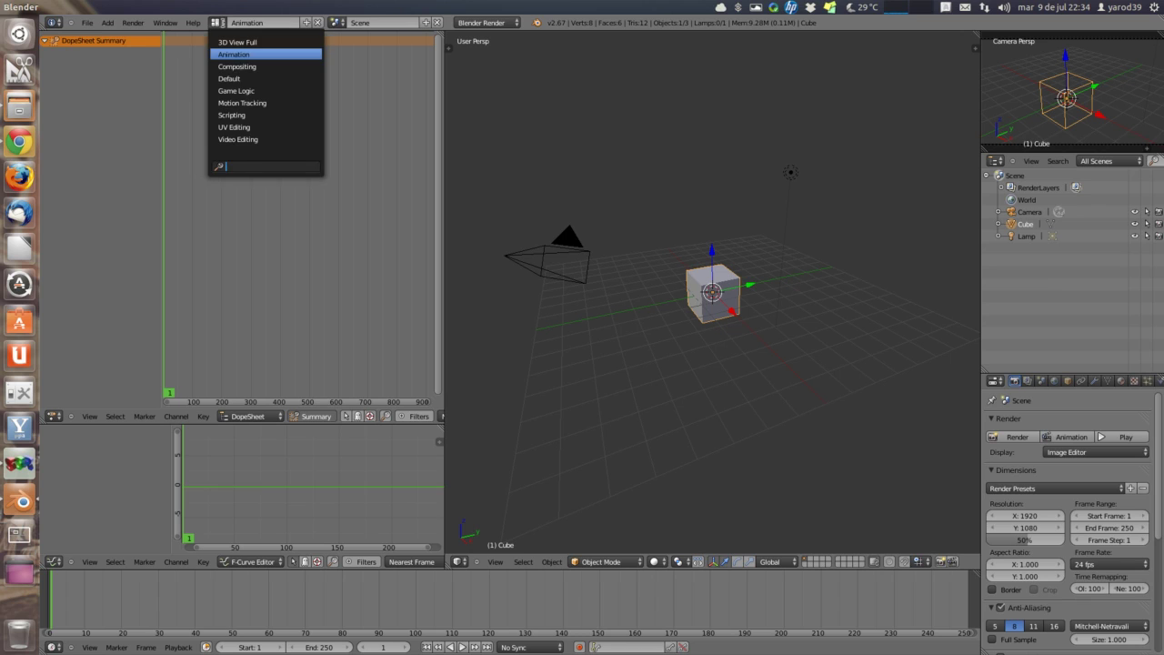
click(227, 67)
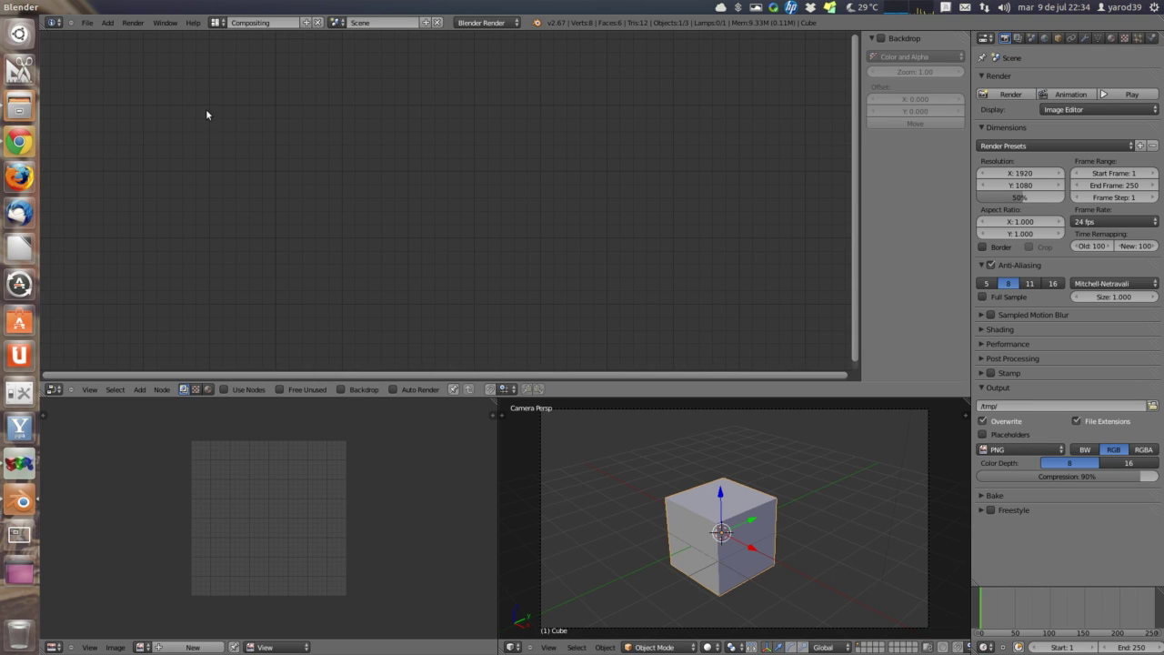
click(222, 20)
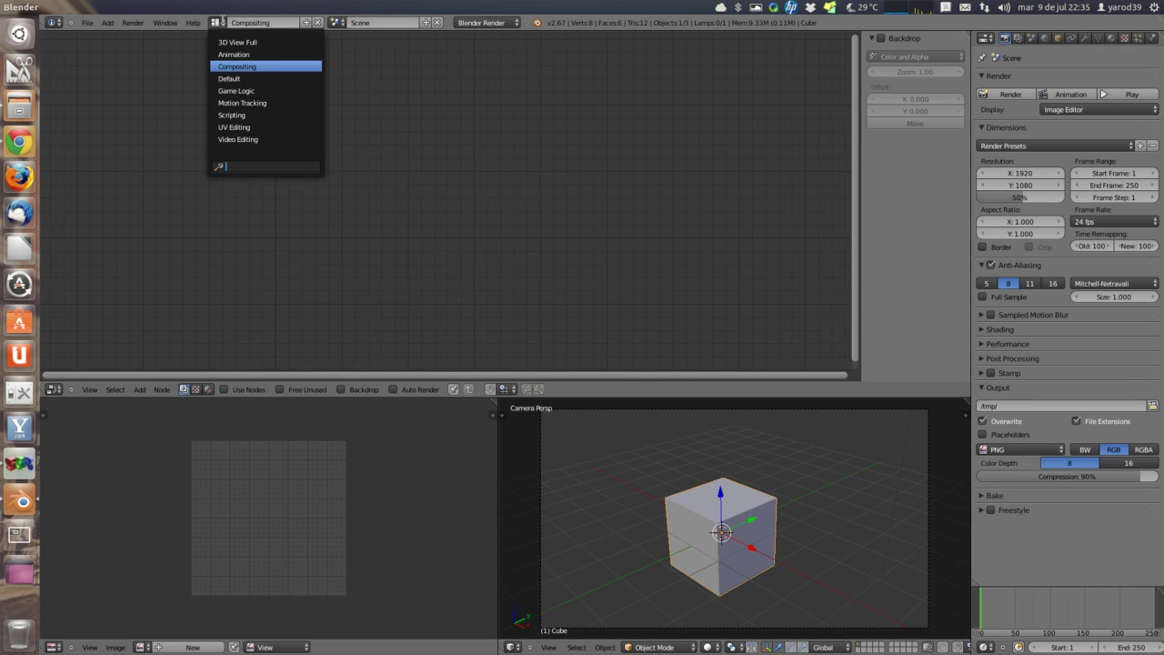
click(224, 79)
click(222, 23)
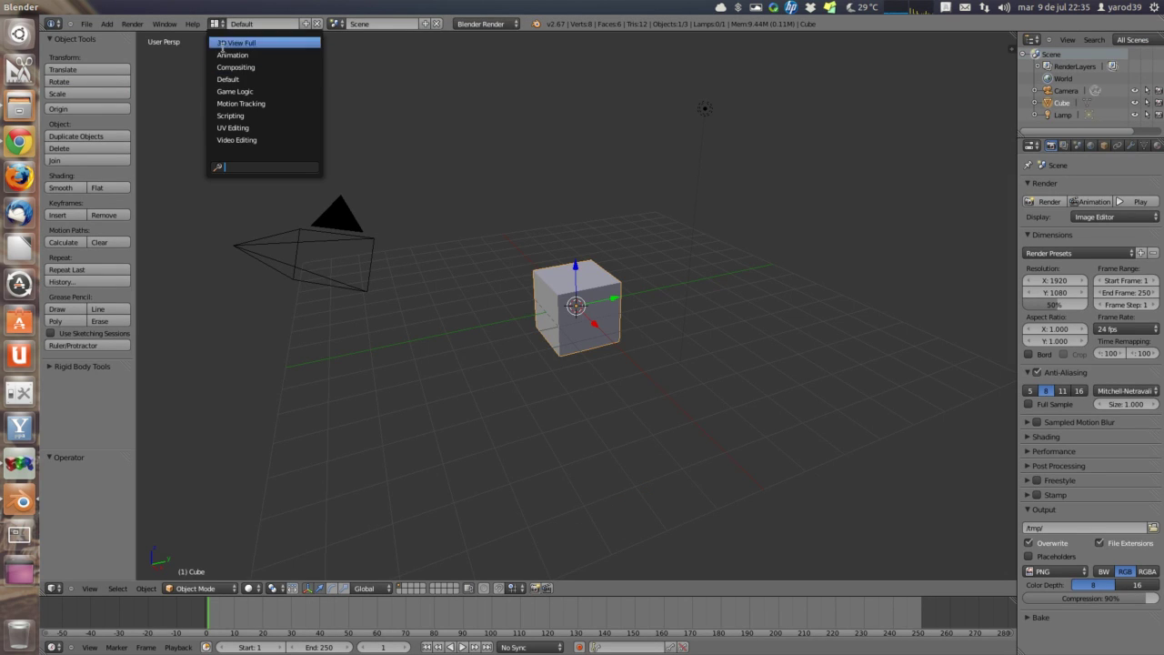
click(234, 91)
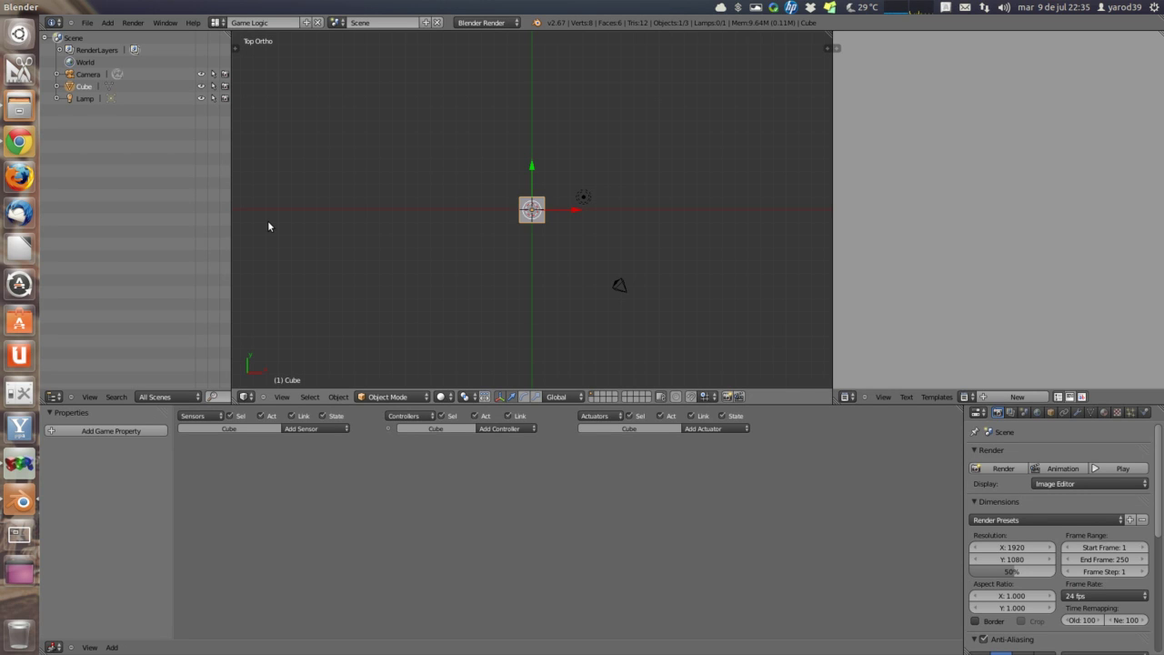
- Switch the screen layout to Motion Tracking, then to Scripting
click(224, 25)
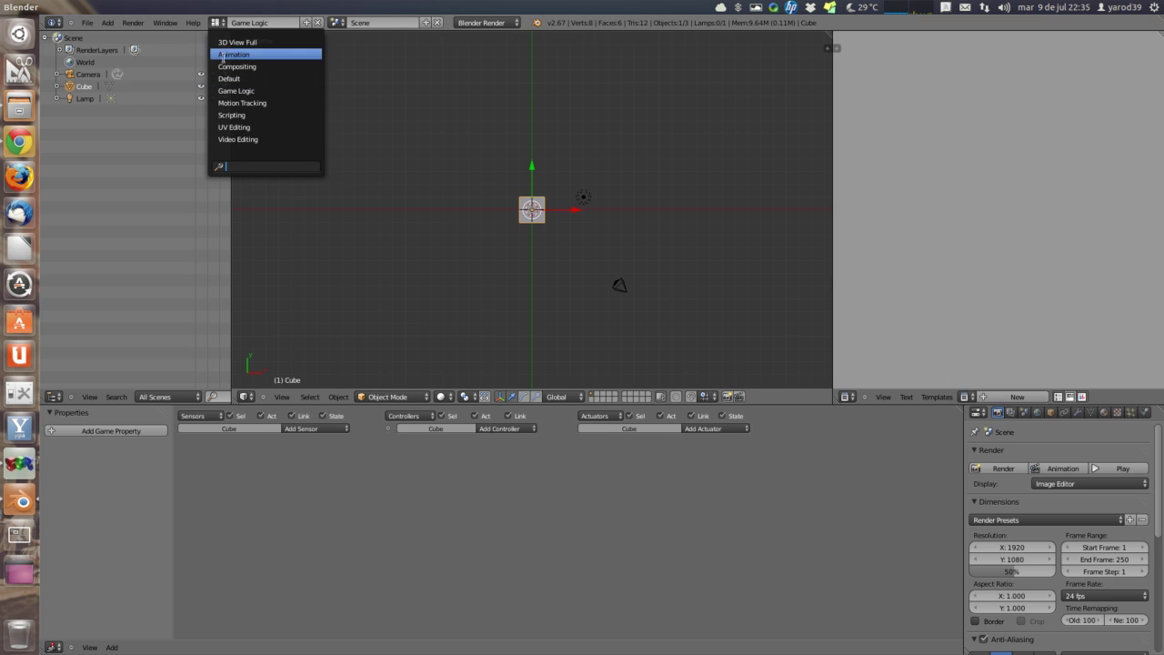
click(225, 102)
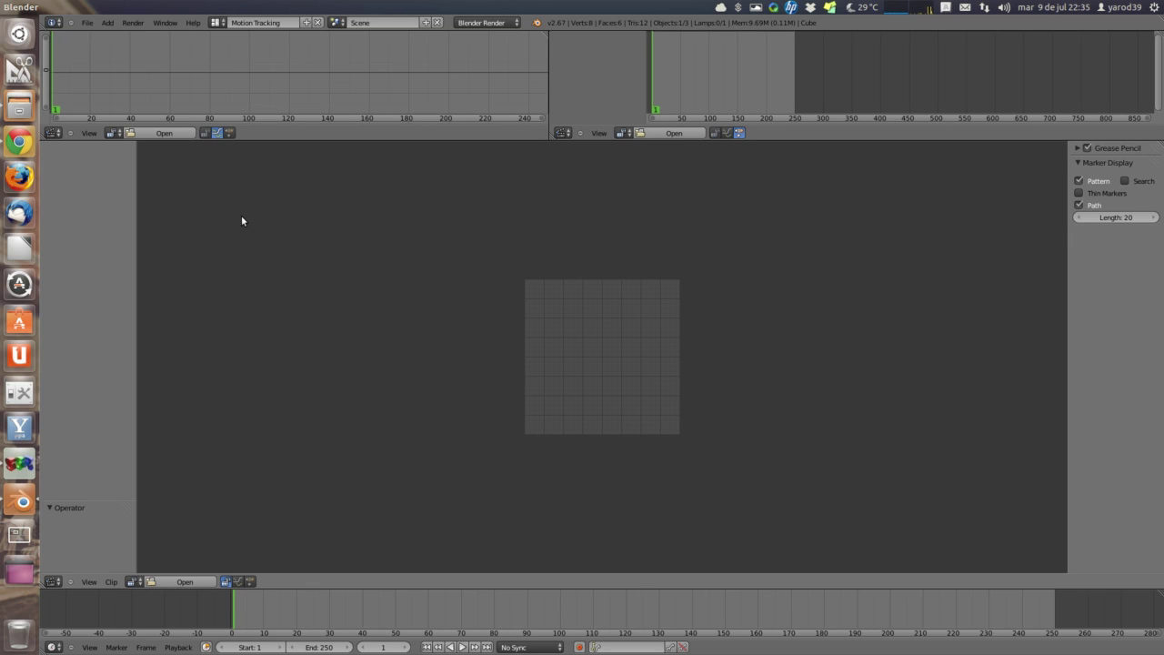
click(217, 22)
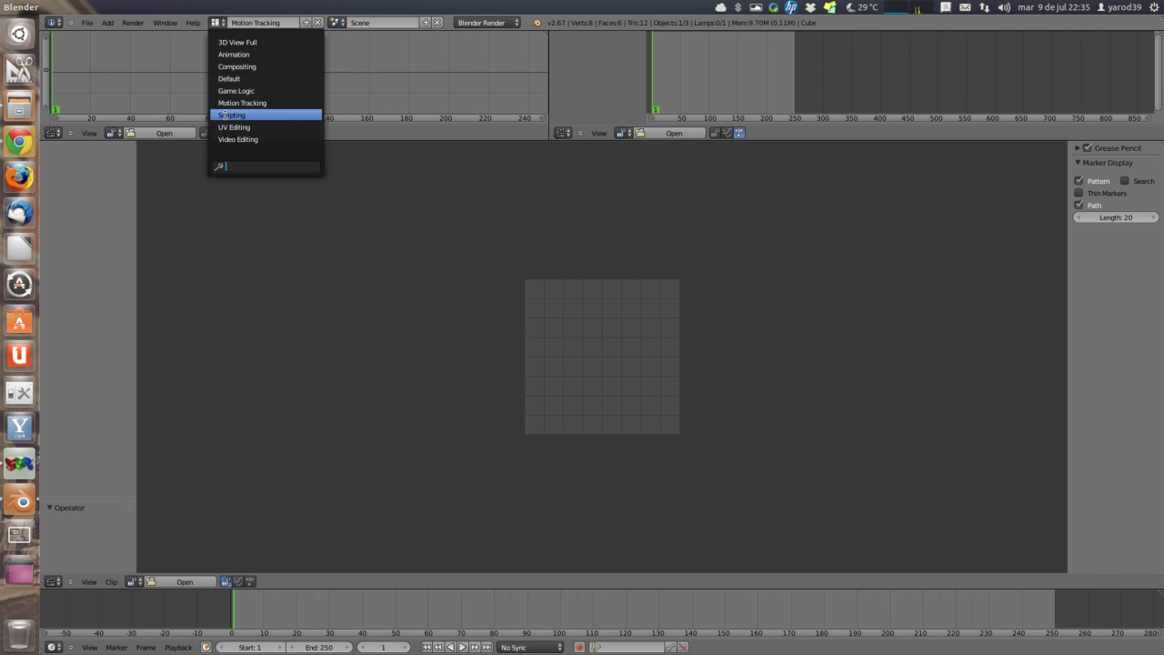
click(222, 114)
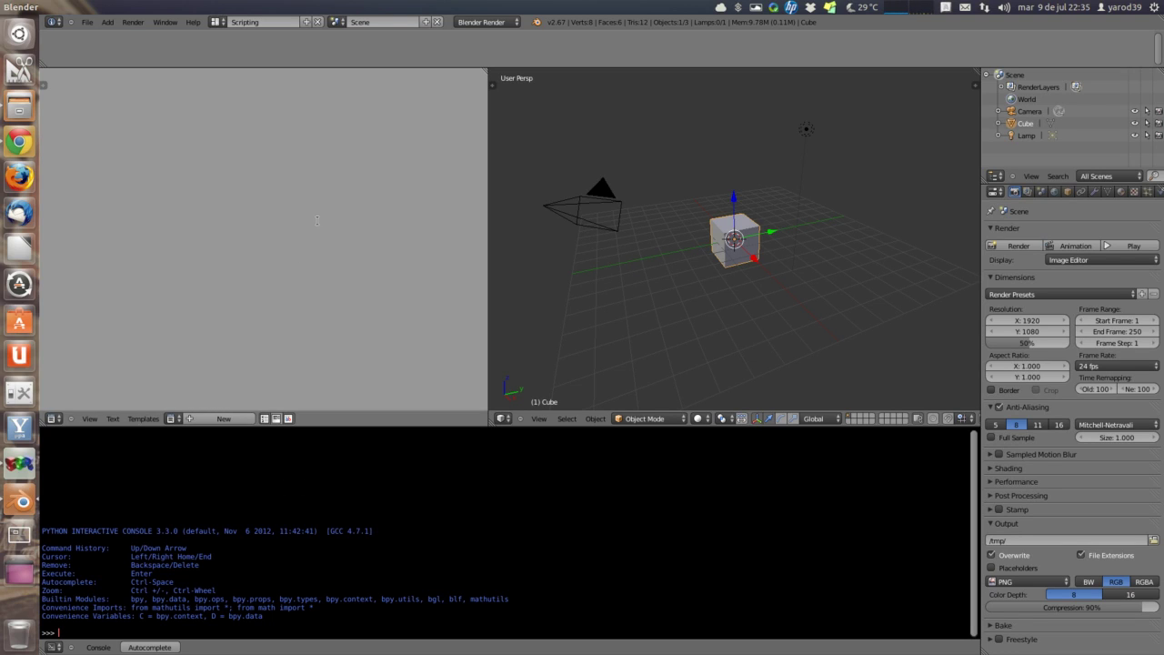
- Preview the UV Editing and Video Editing screen layouts, then return to Default
click(218, 22)
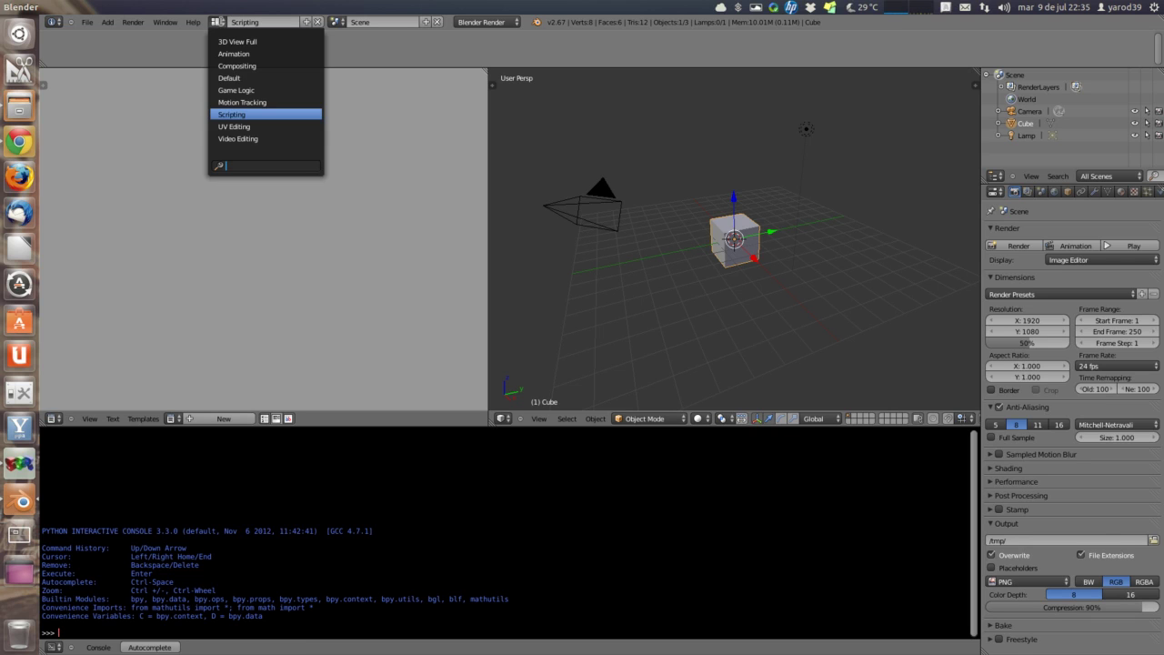
click(226, 128)
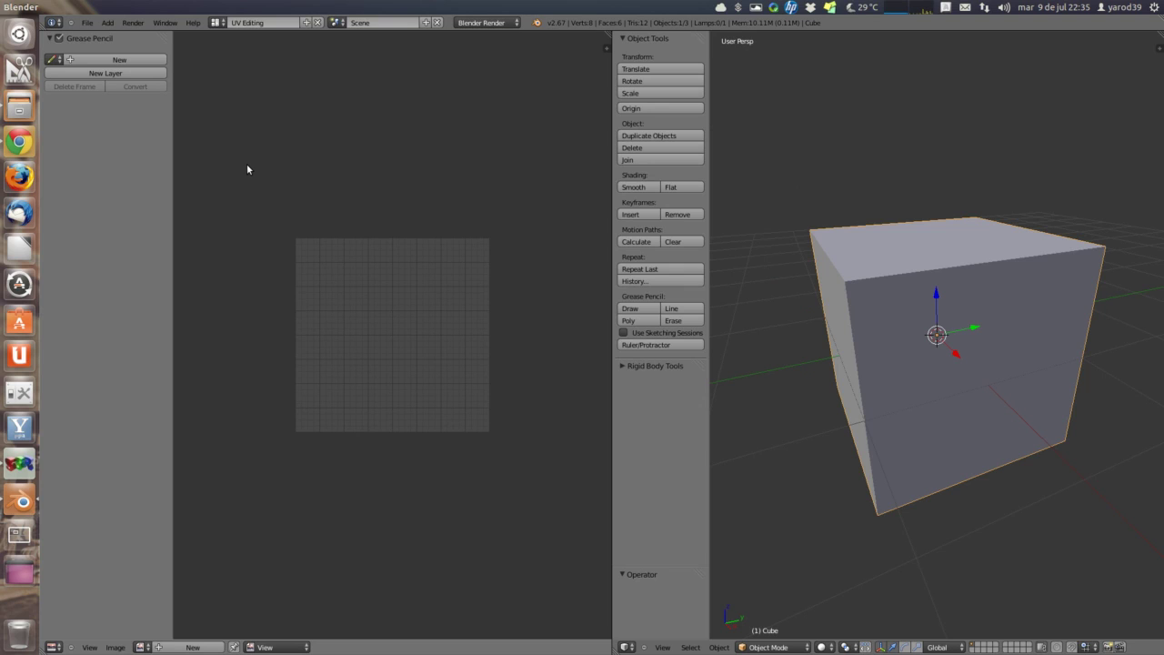
click(216, 21)
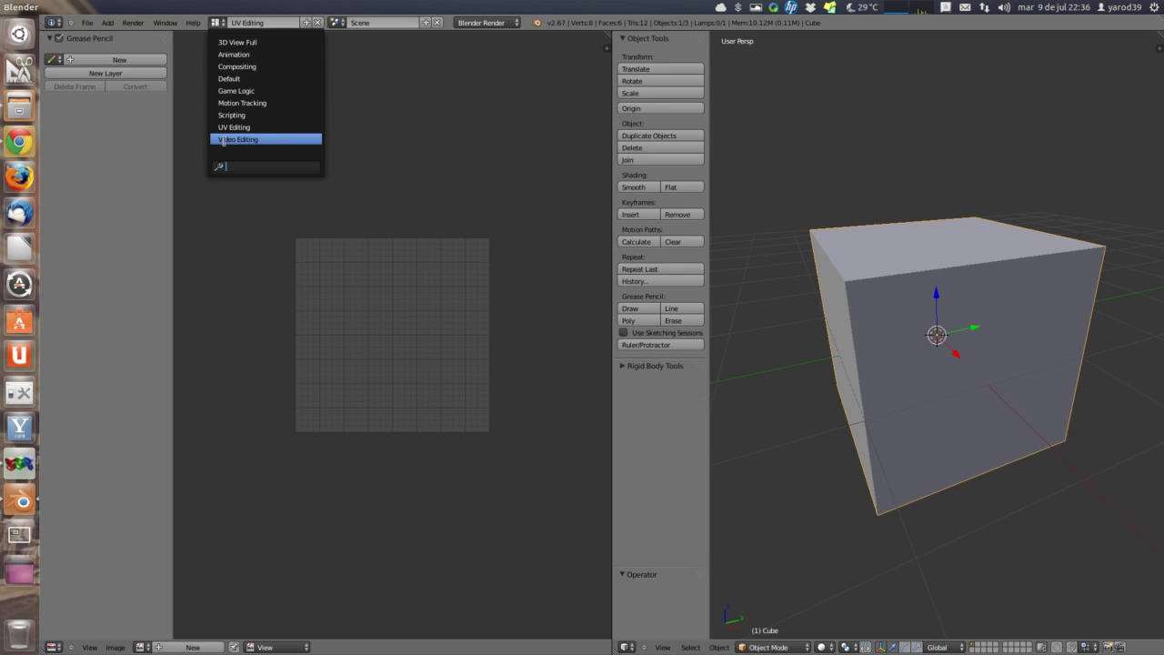
click(224, 140)
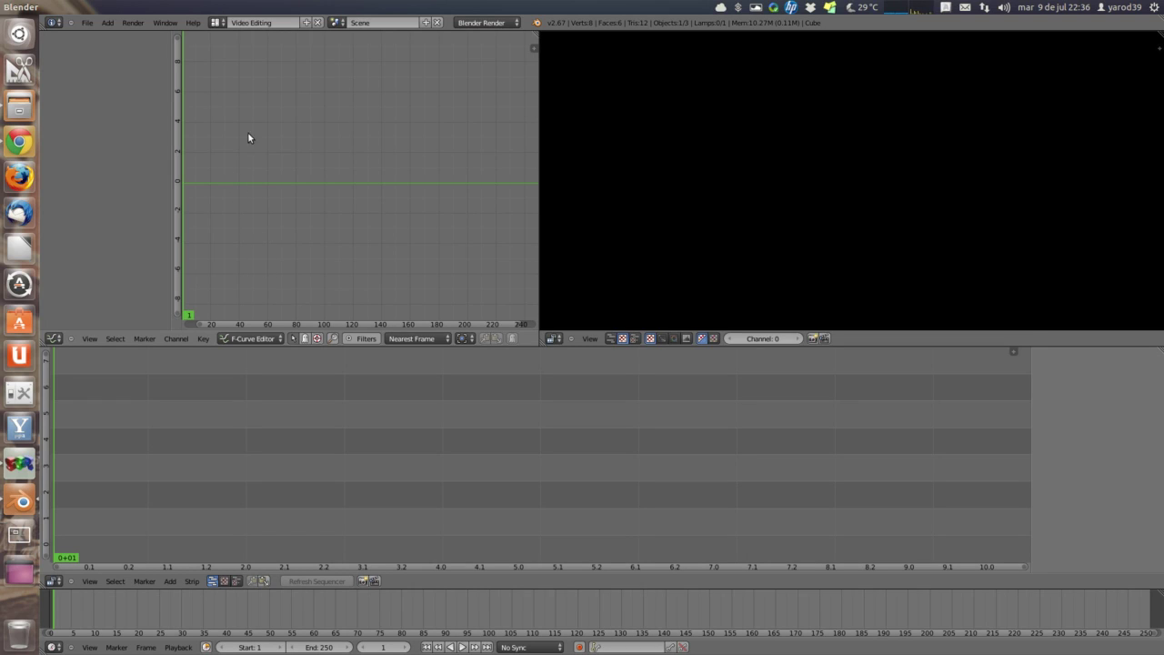
click(224, 24)
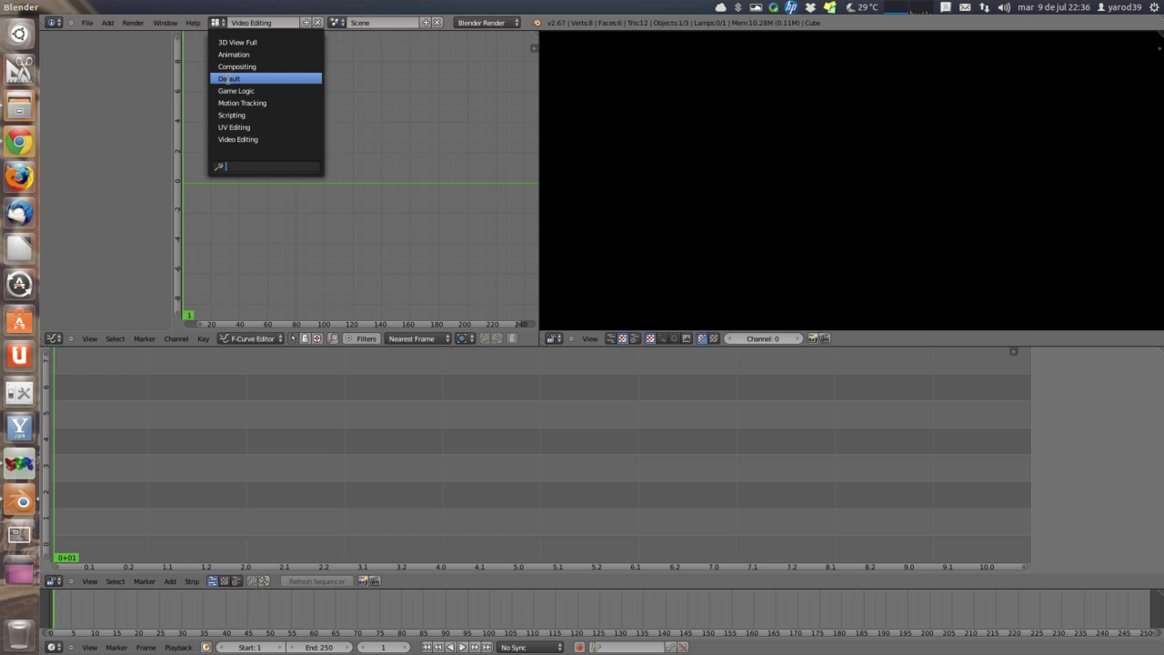
click(229, 80)
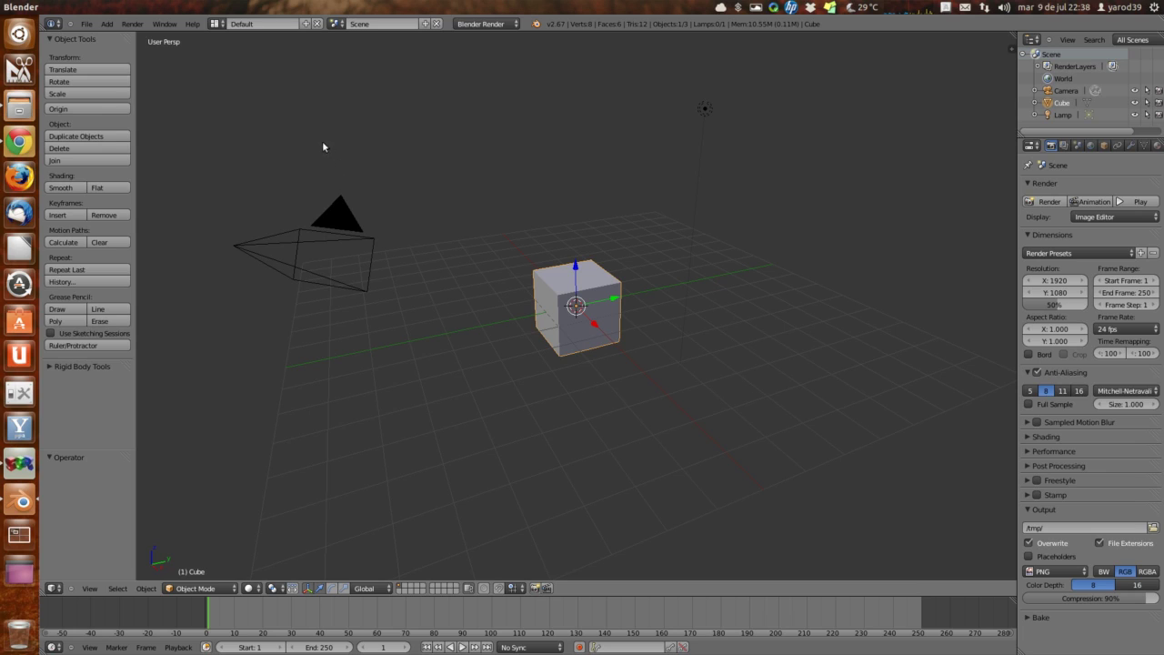
click(221, 28)
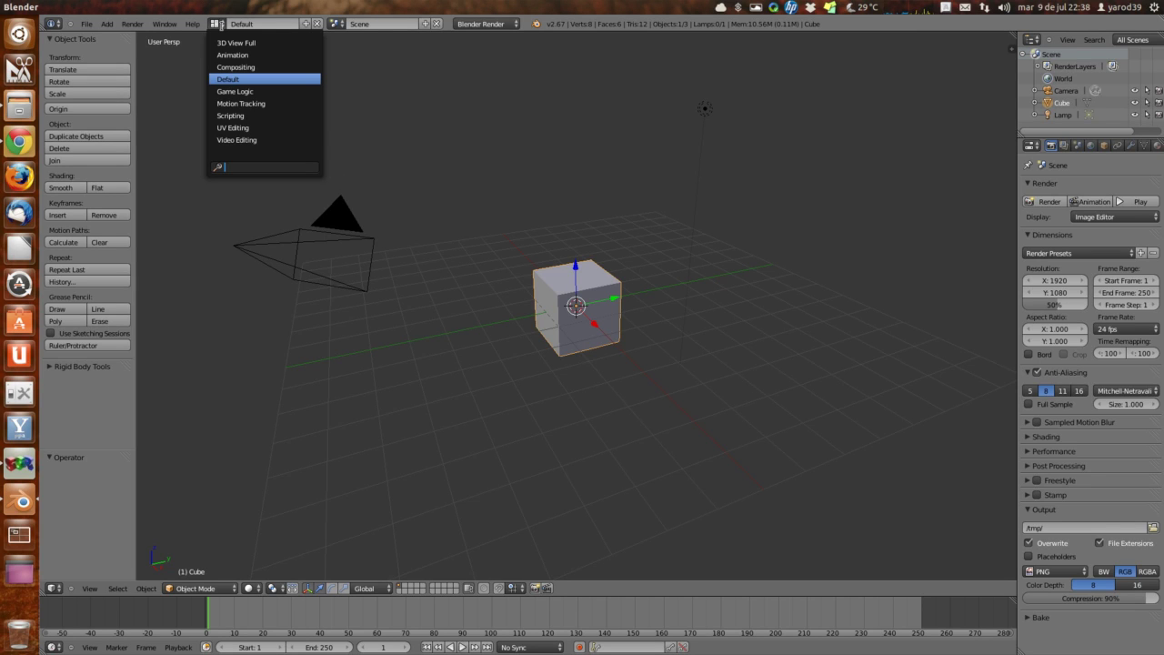
click(222, 27)
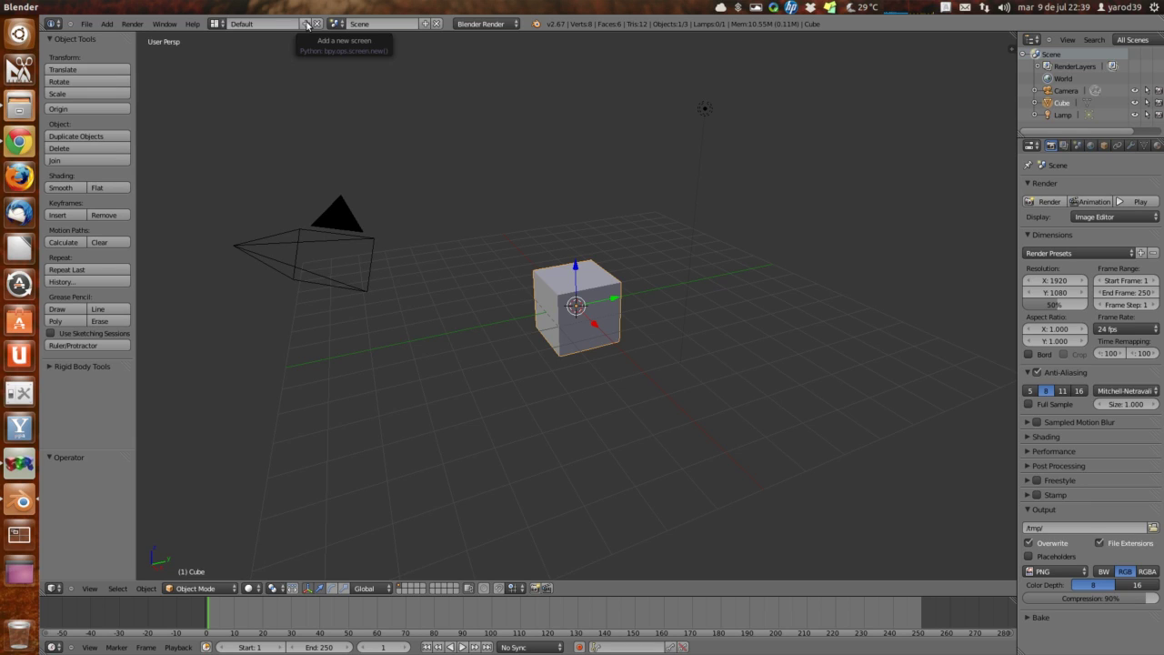
click(306, 23)
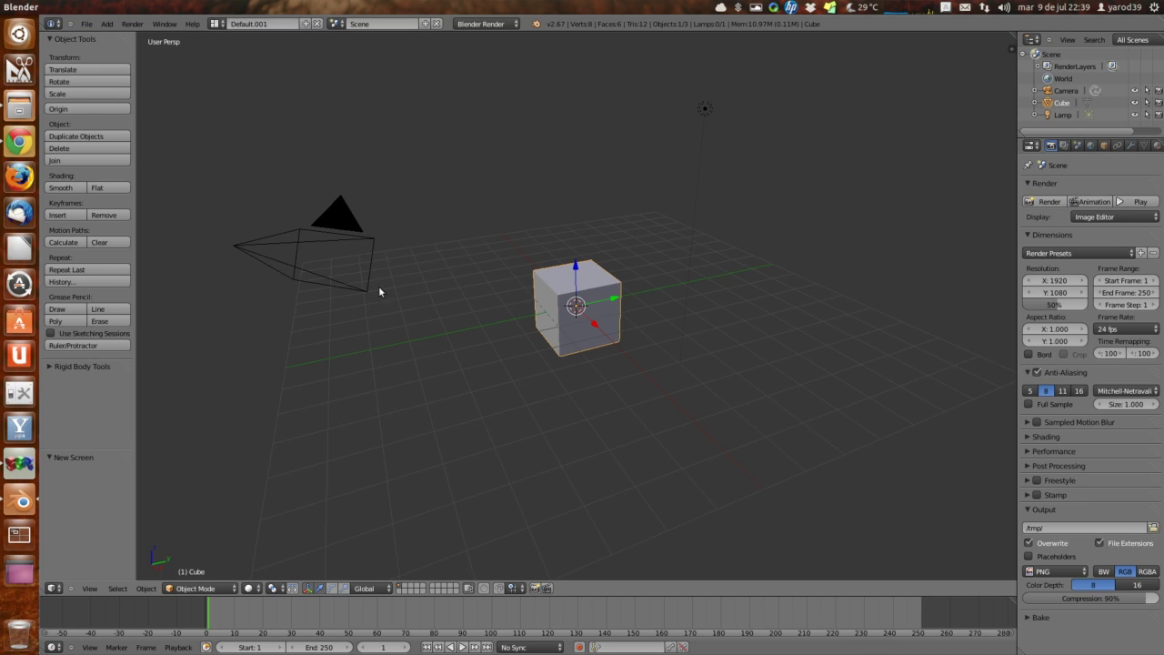
- Rename the new Default.001 screen layout to 'mi interfaz'
click(276, 25)
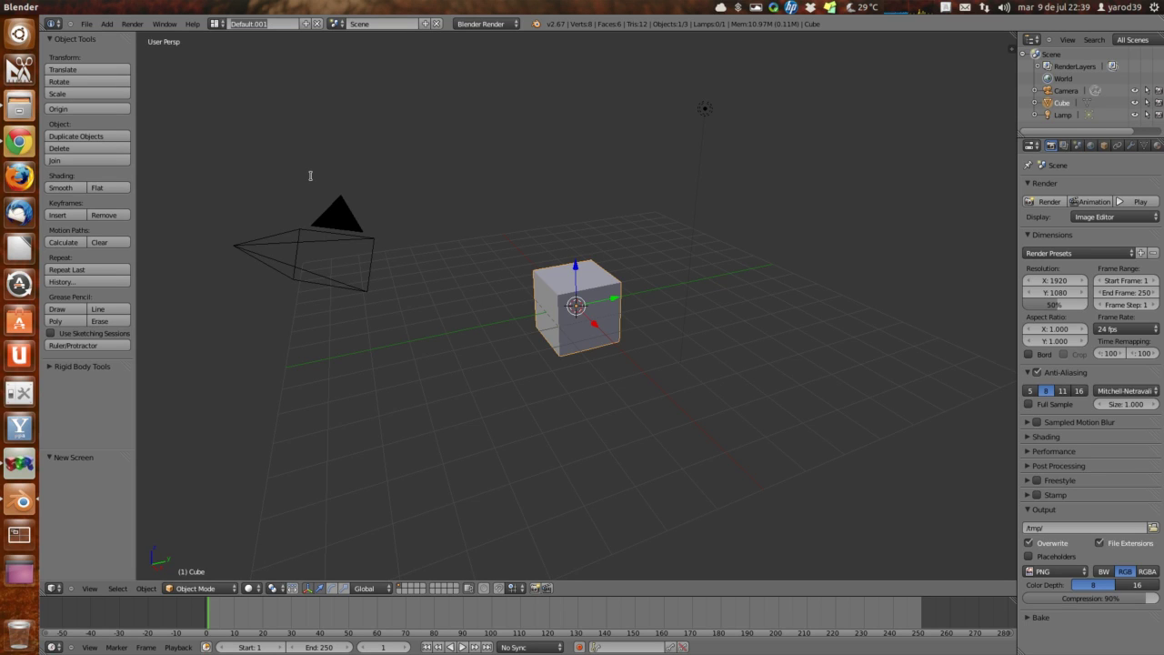
text(m)
key(BackSpace)
text(erfaz)
key(Return)
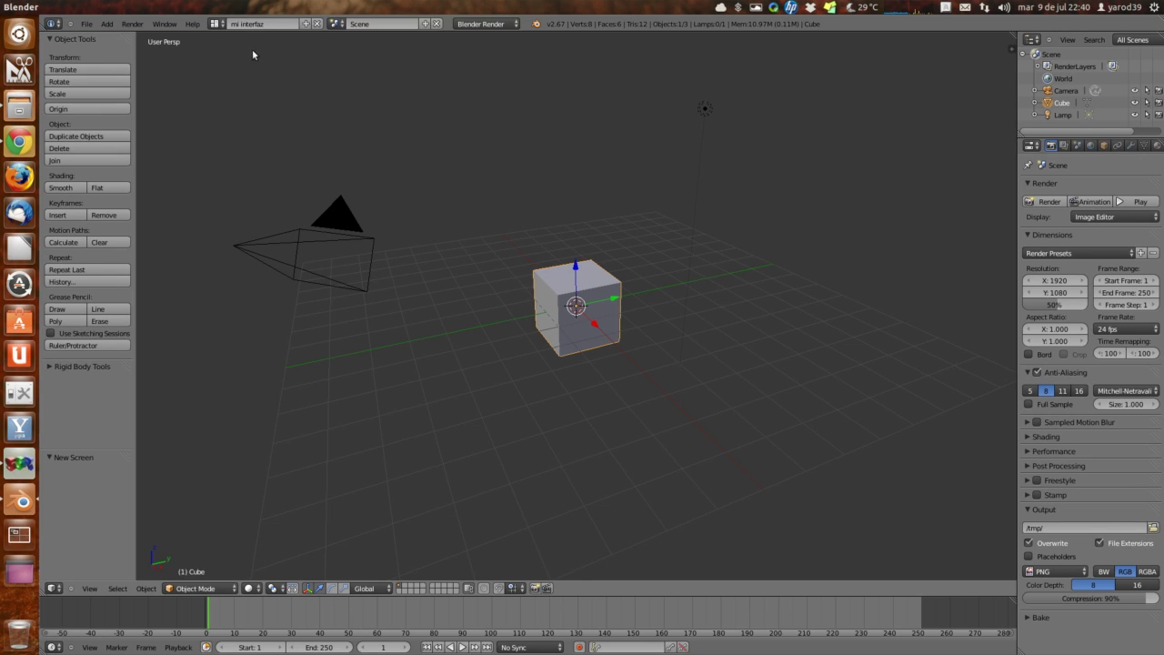
- Split the 3D view into top and bottom halves, then split the lower half left and right
click(217, 23)
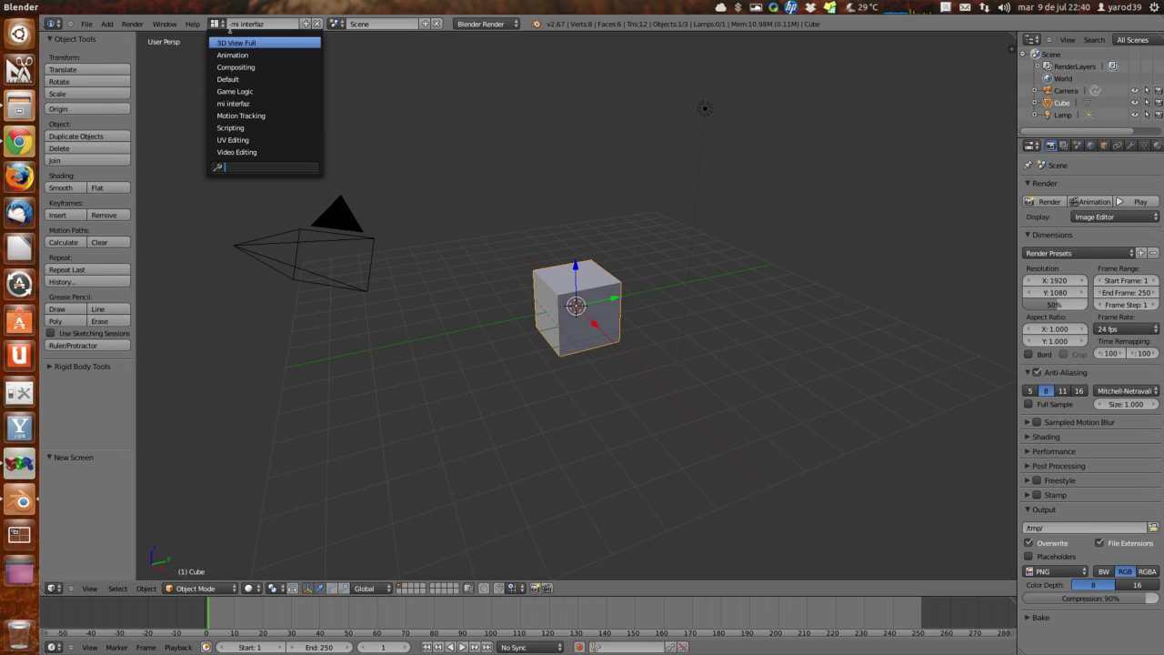
click(226, 27)
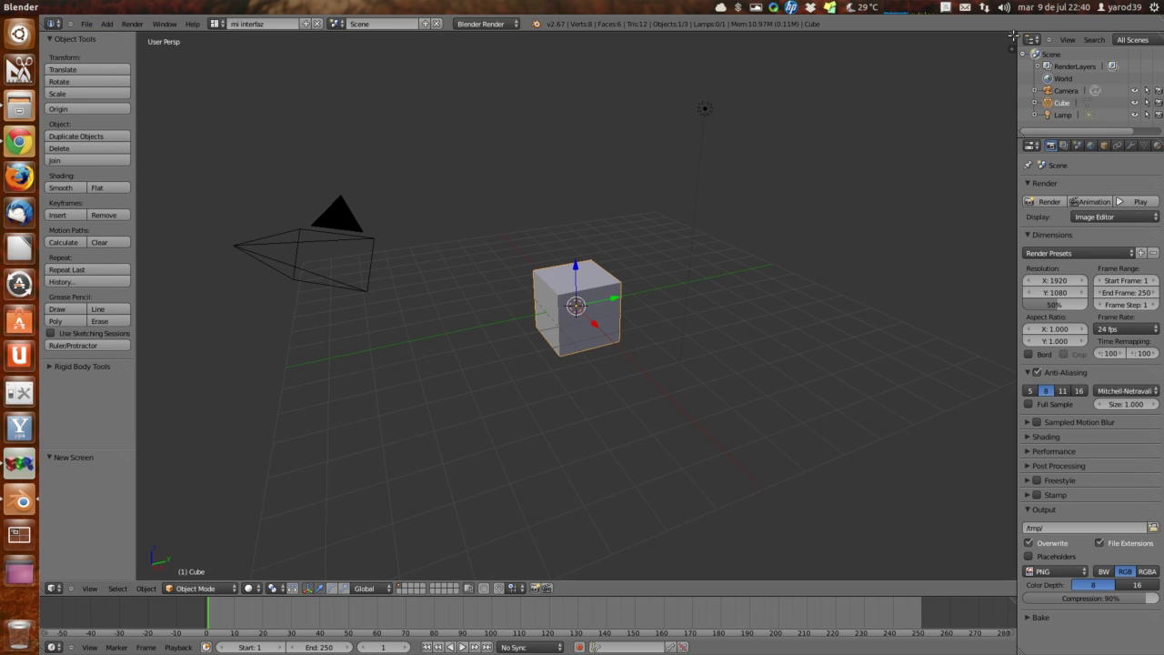
drag(1013, 35, 682, 248)
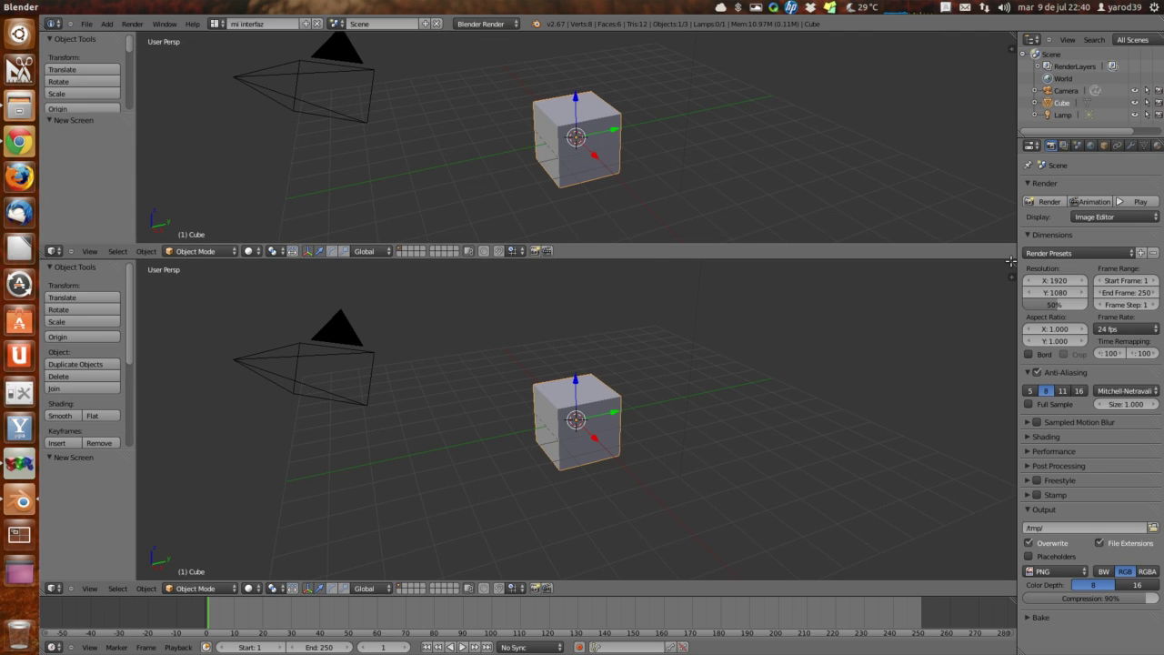
drag(1011, 261, 497, 364)
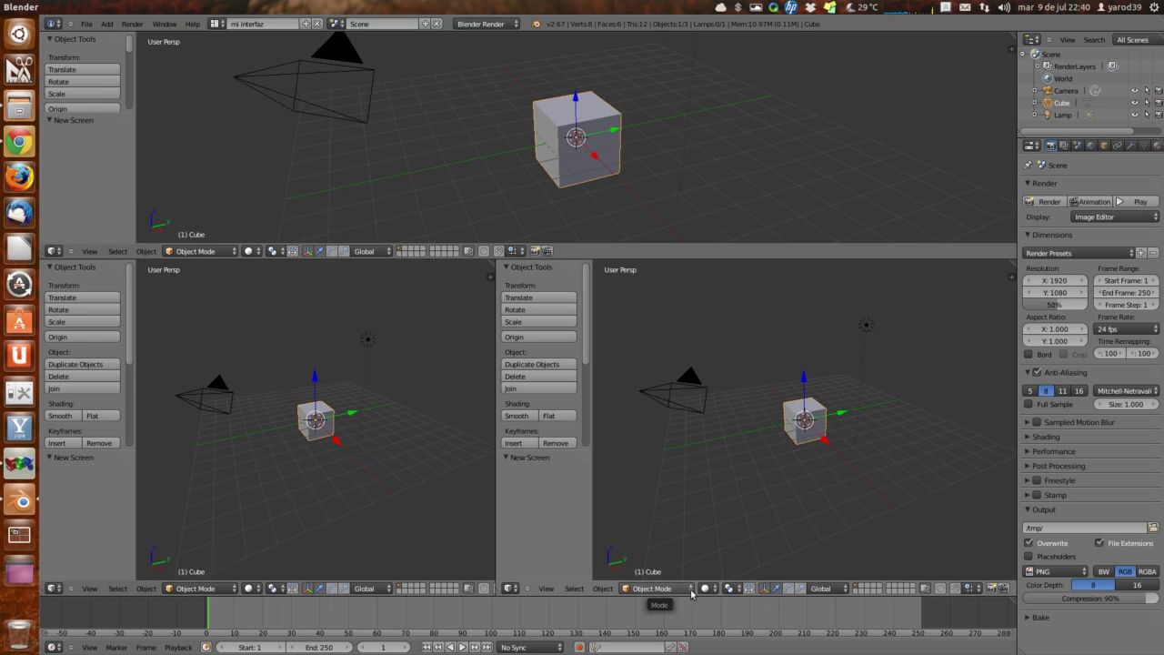
- Turn the lower-right area into a Properties editor showing Render settings
click(515, 590)
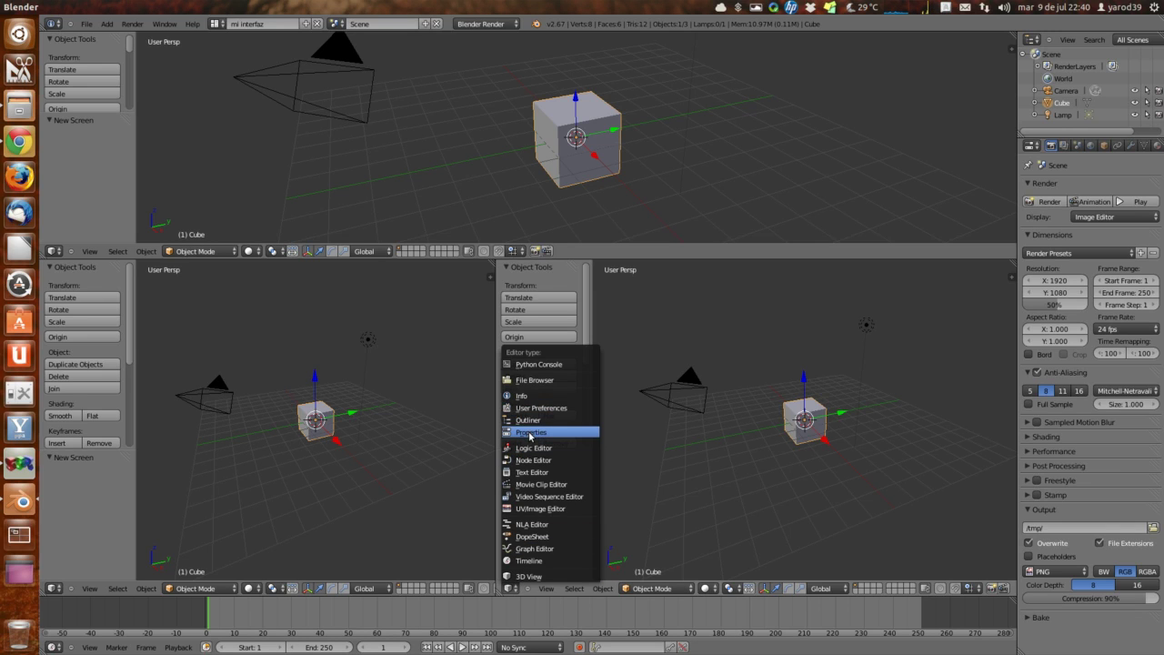
click(531, 433)
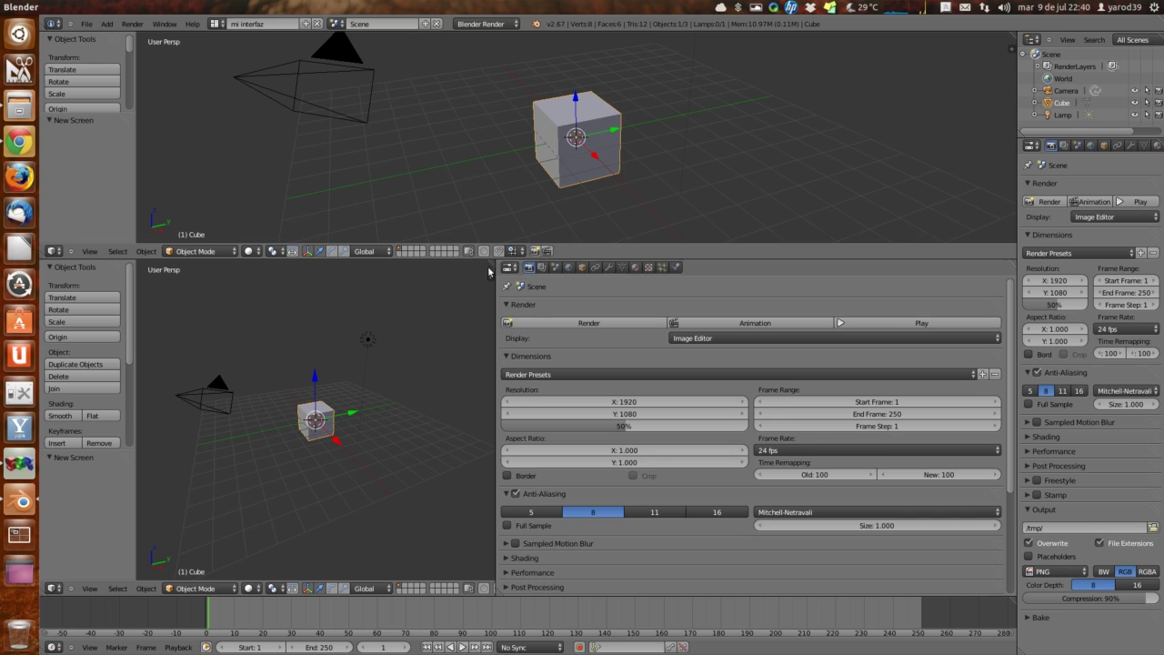
click(215, 23)
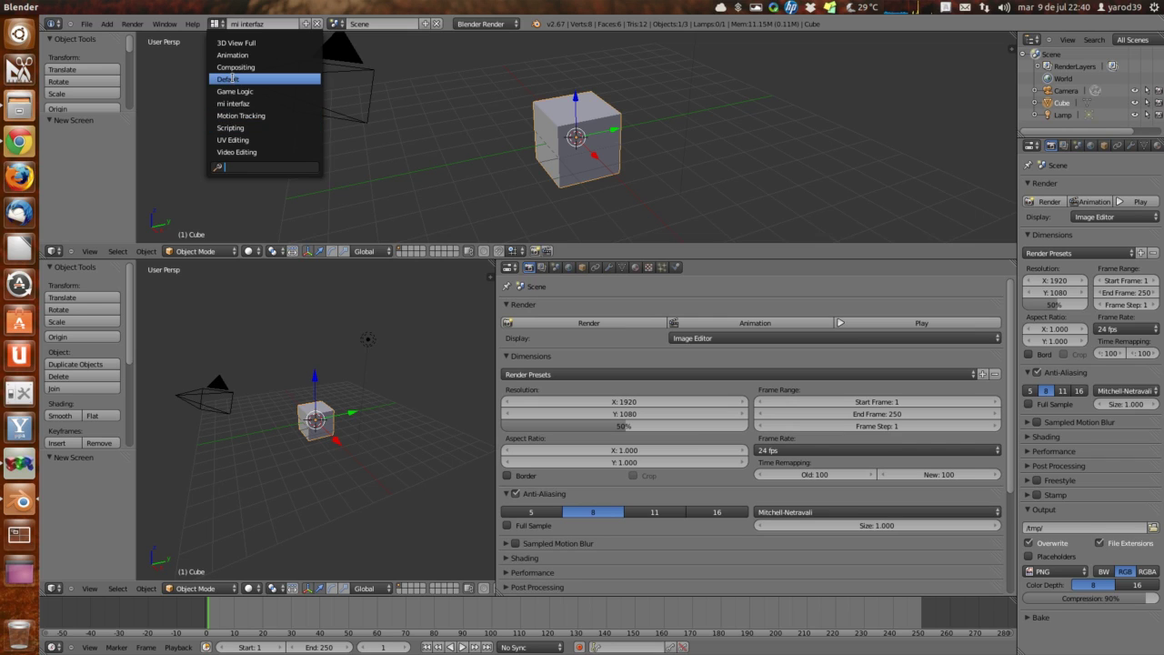
click(233, 80)
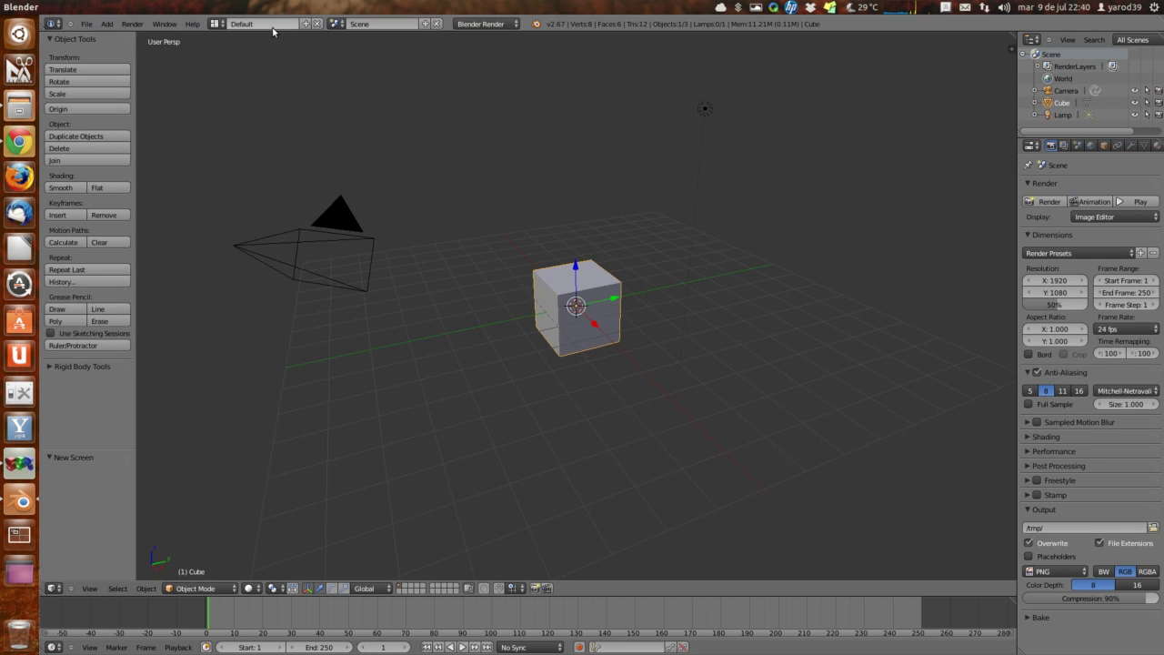
click(219, 25)
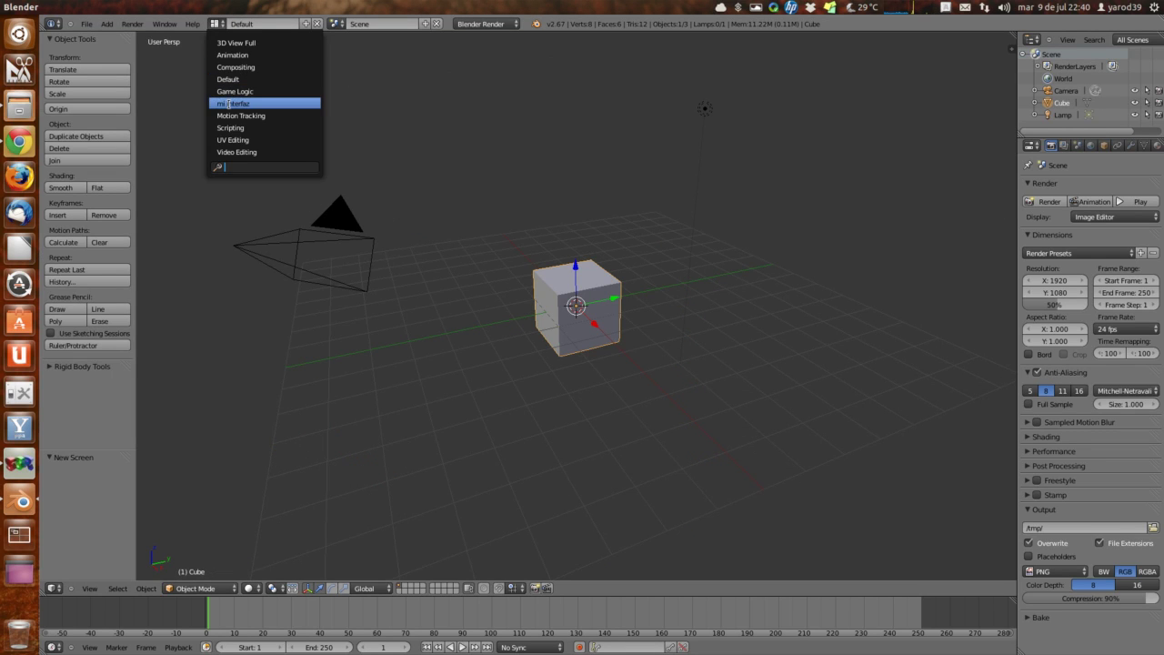
click(233, 104)
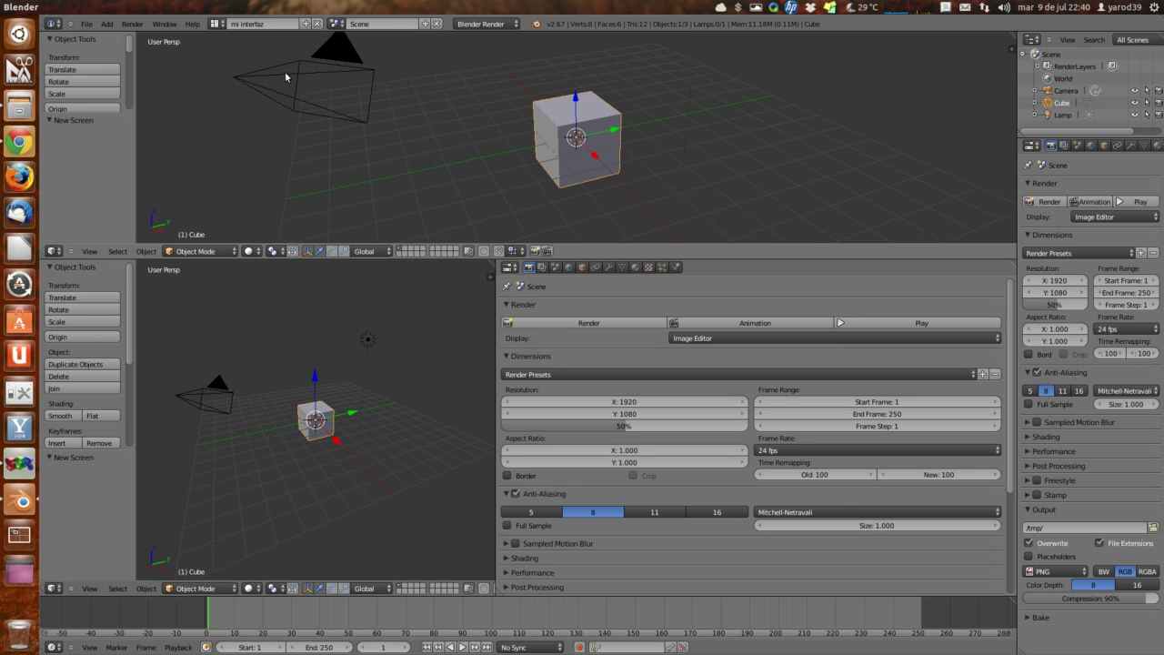
click(223, 26)
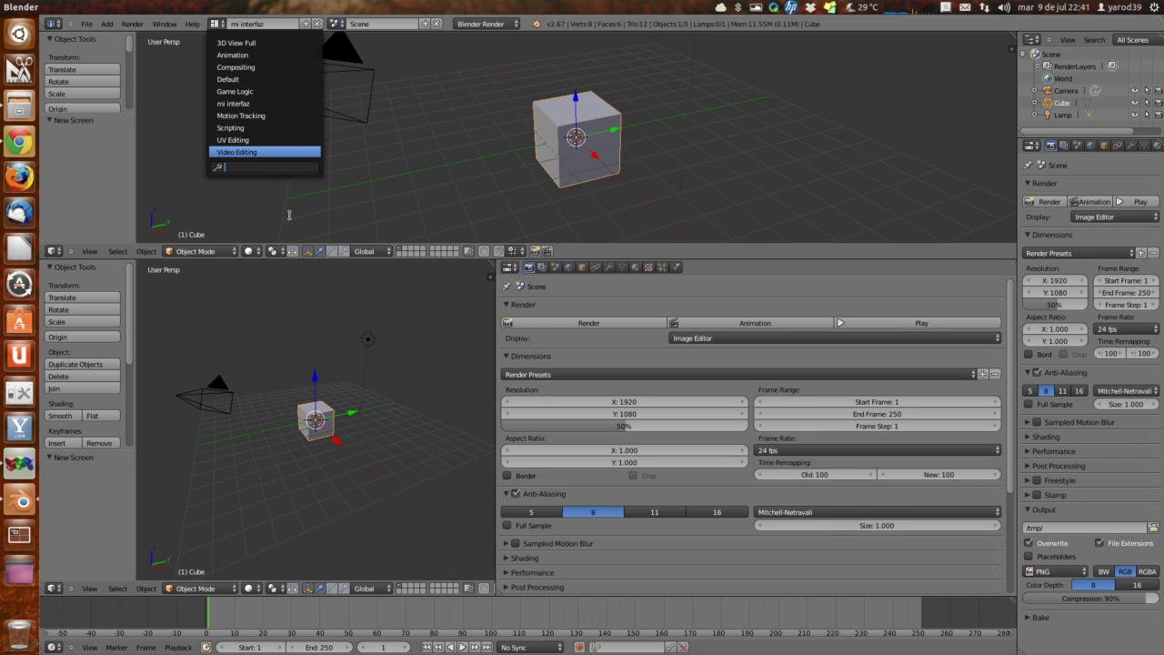
- Search layouts for 'int', then duplicate mi interfaz as mi interfaz.001 and keep it current
text(in)
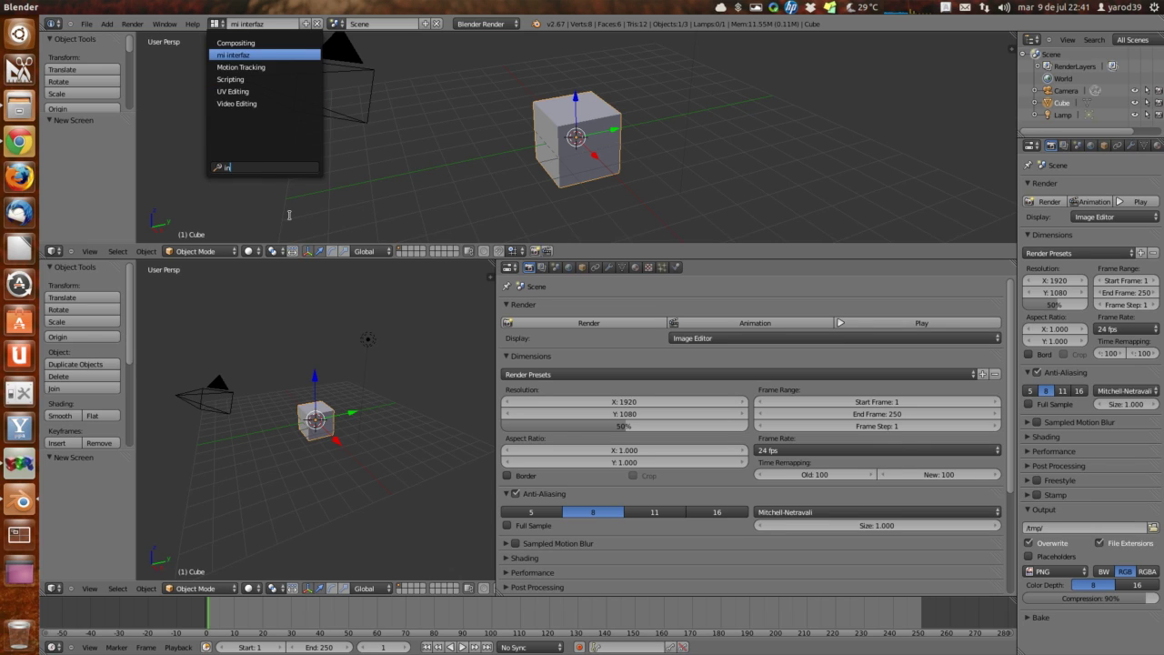
text(t)
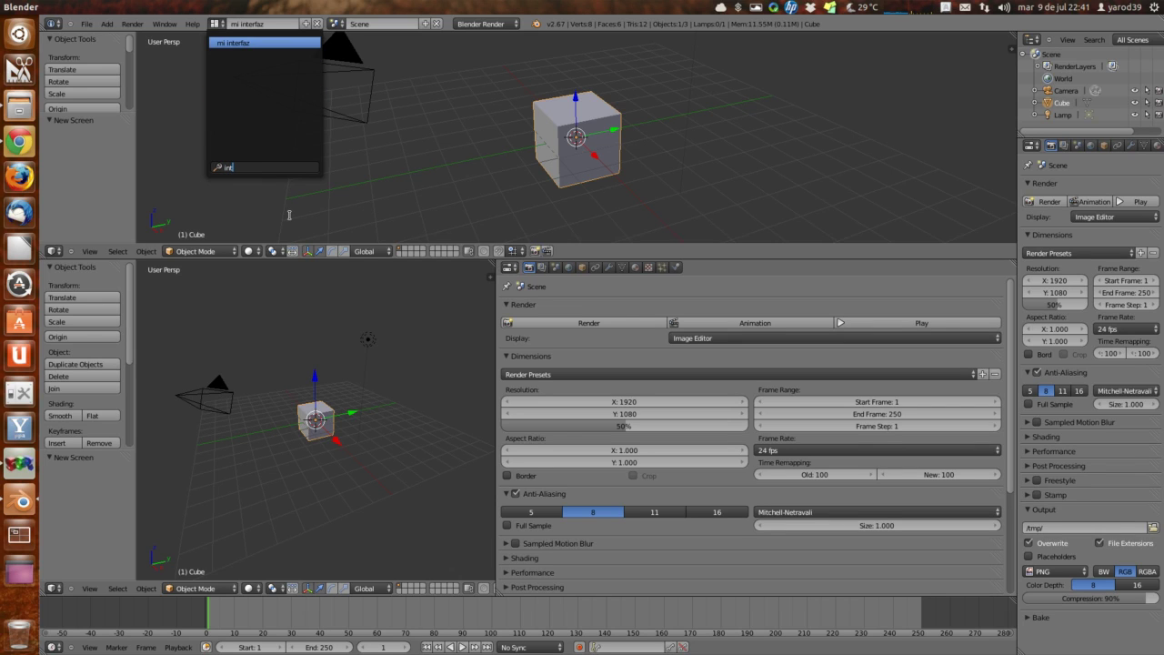
key(Return)
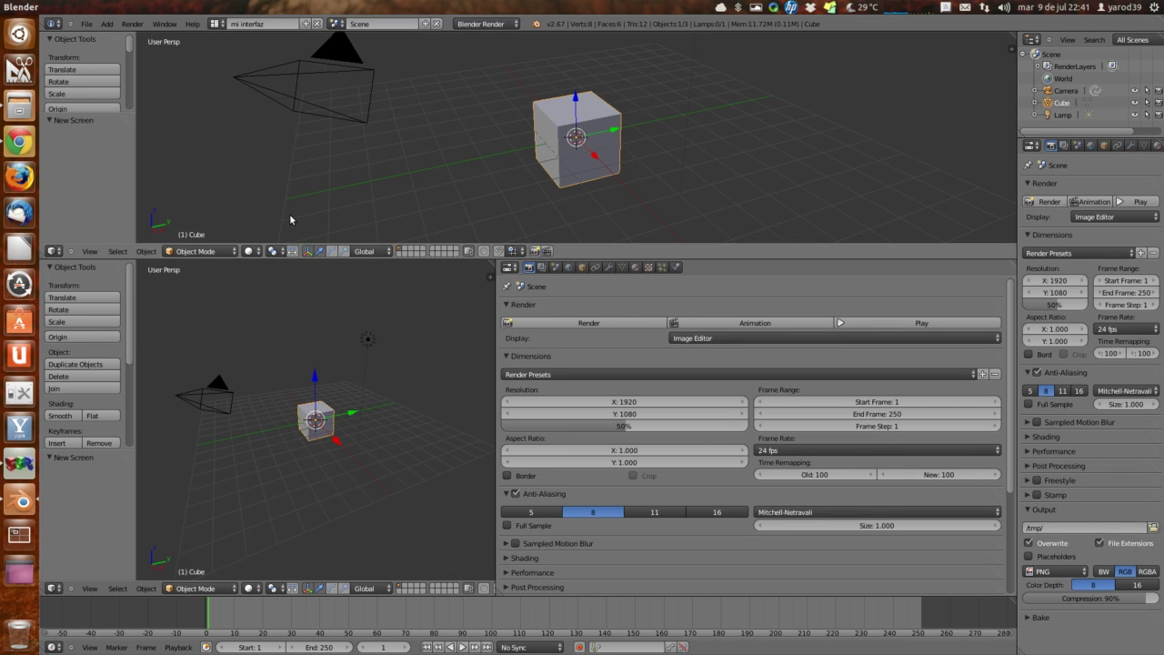
click(308, 24)
click(273, 24)
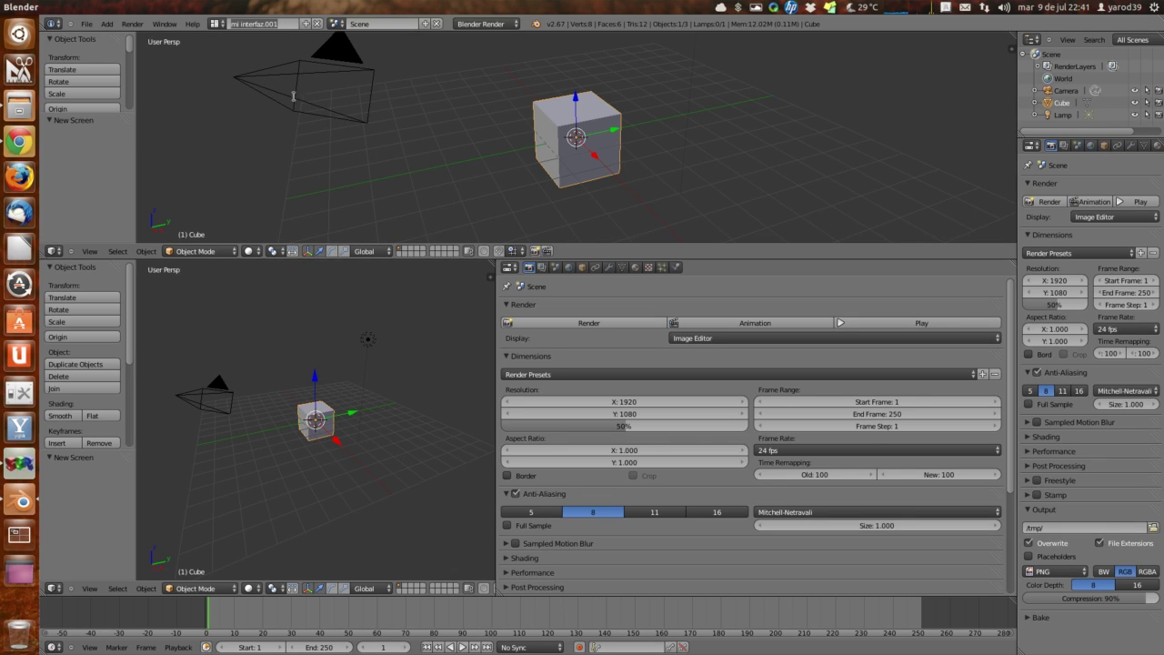
click(216, 24)
click(215, 24)
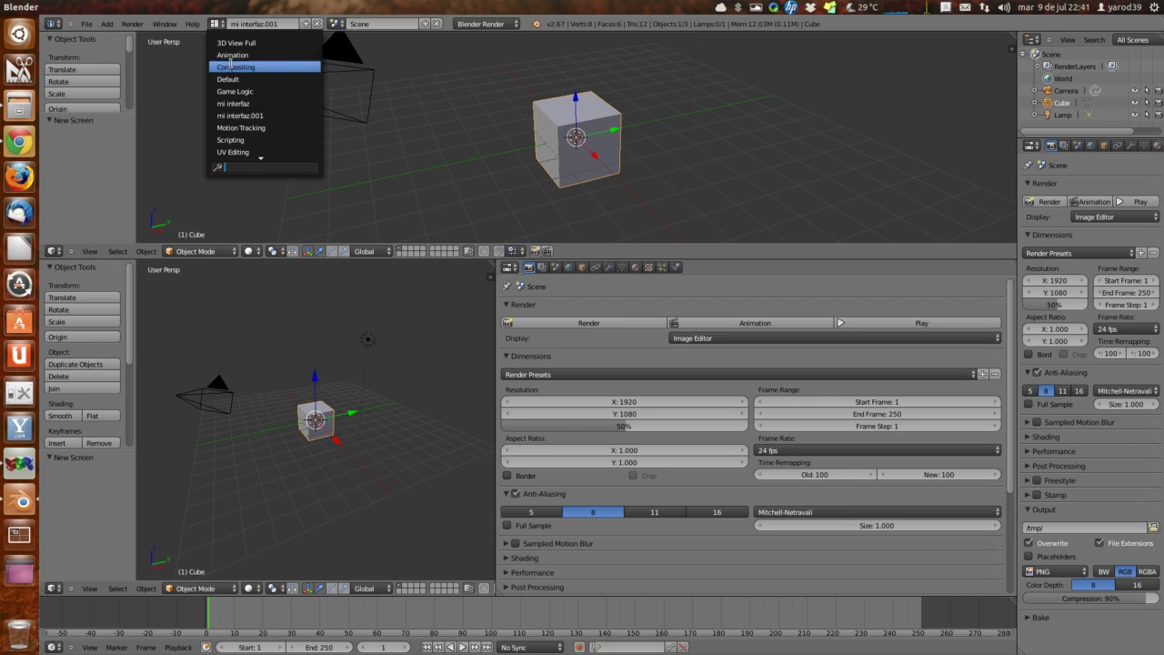
click(224, 27)
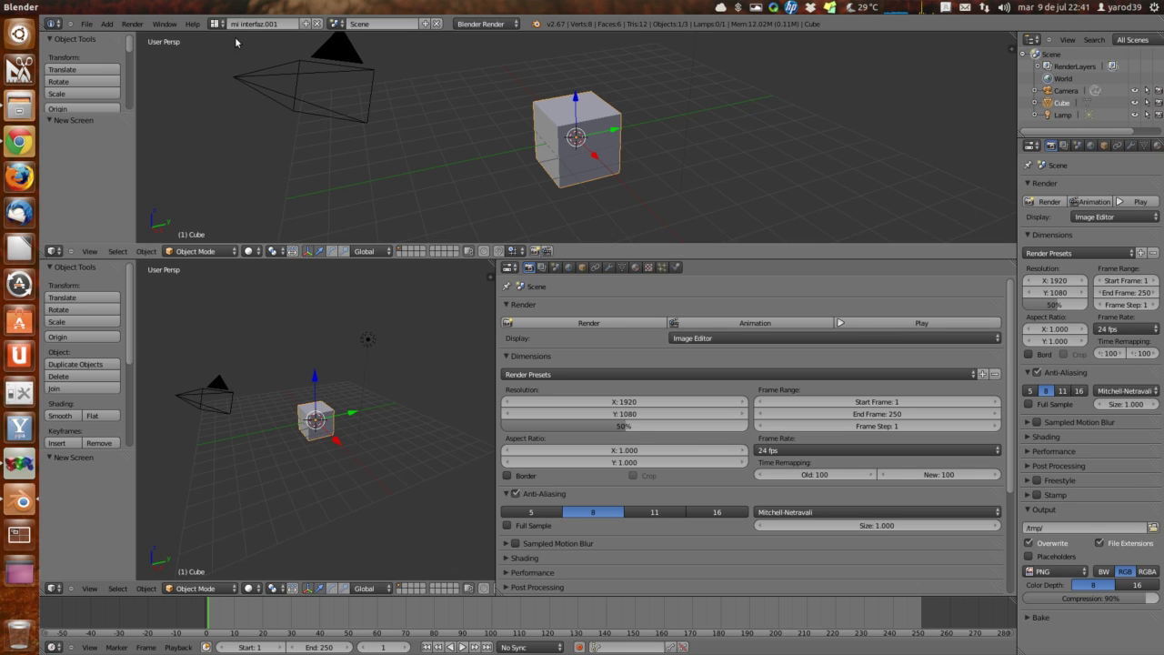
click(219, 24)
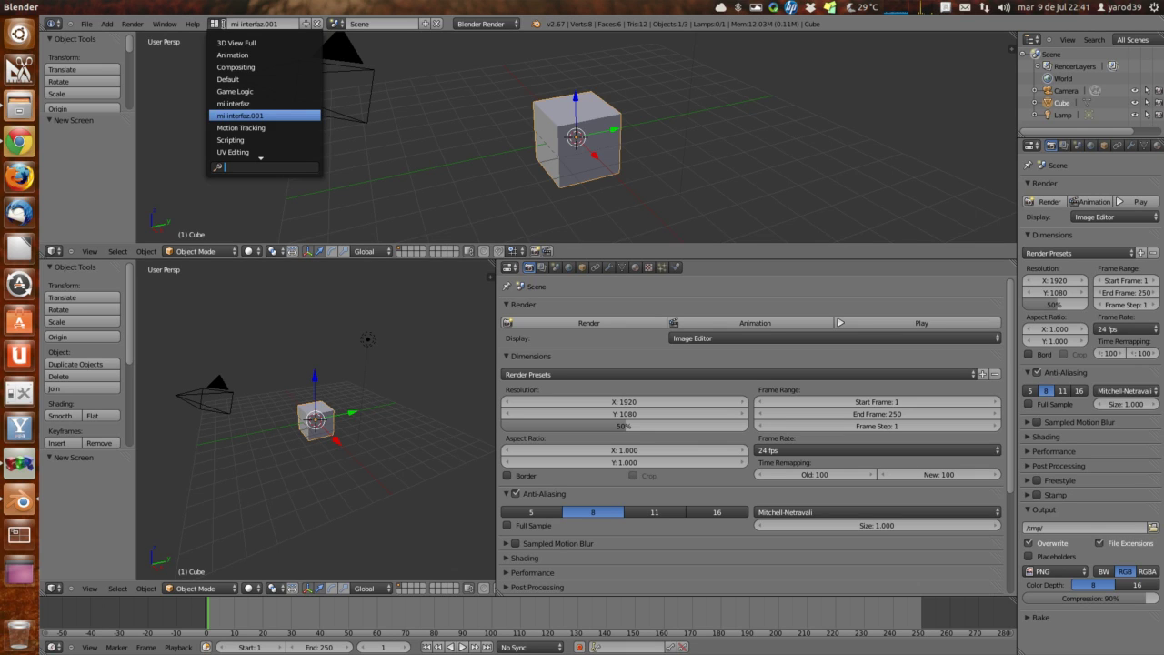
click(223, 114)
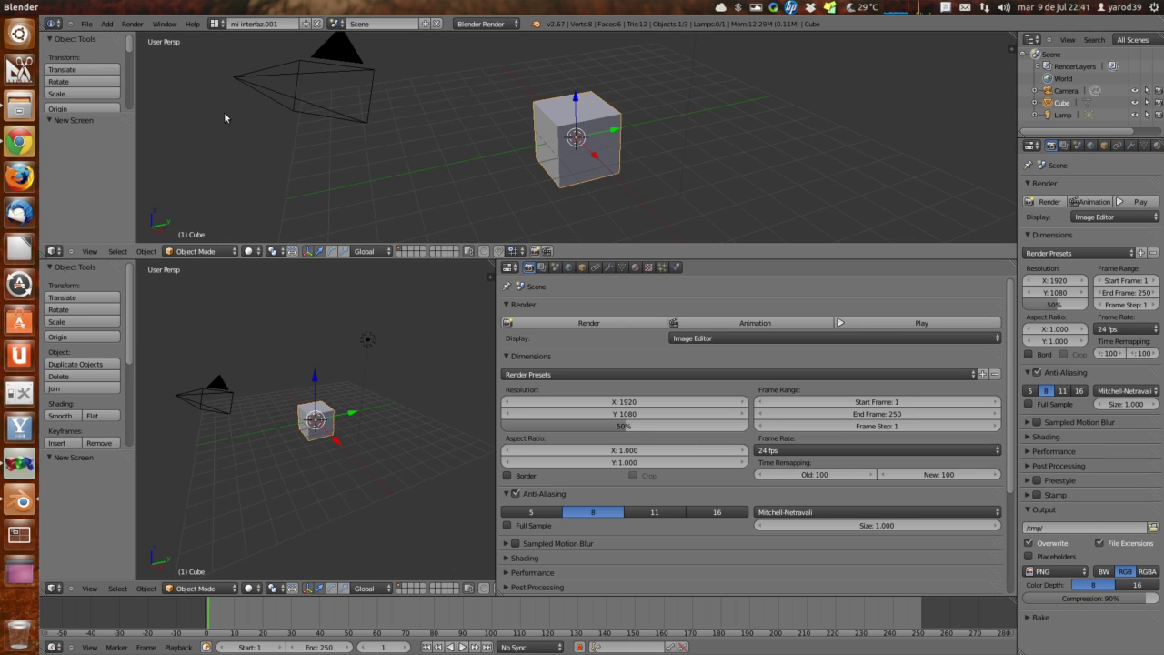
- Delete the mi interfaz.001 layout, then delete the mi interfaz layout
click(317, 23)
click(226, 26)
click(222, 22)
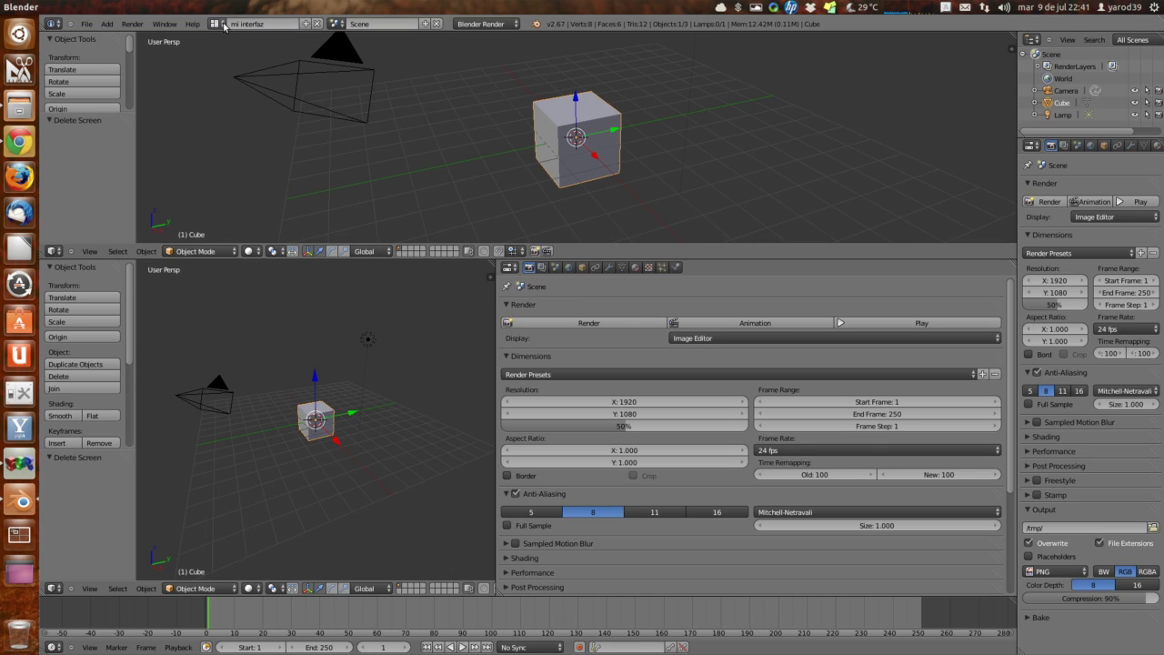
click(318, 24)
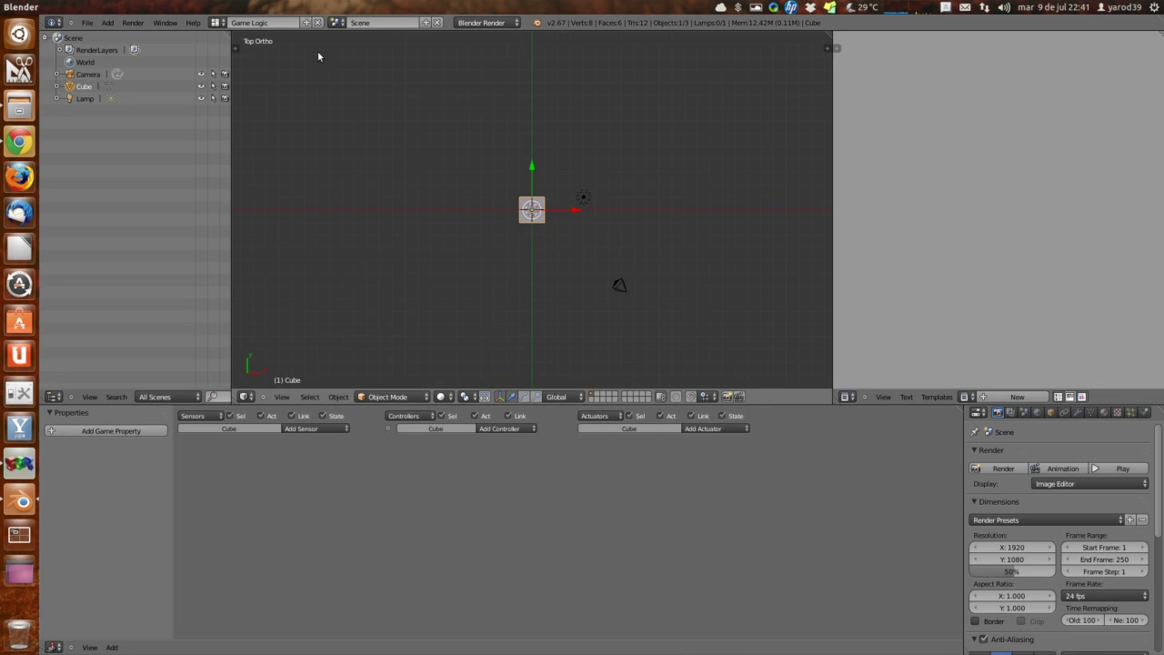
click(223, 23)
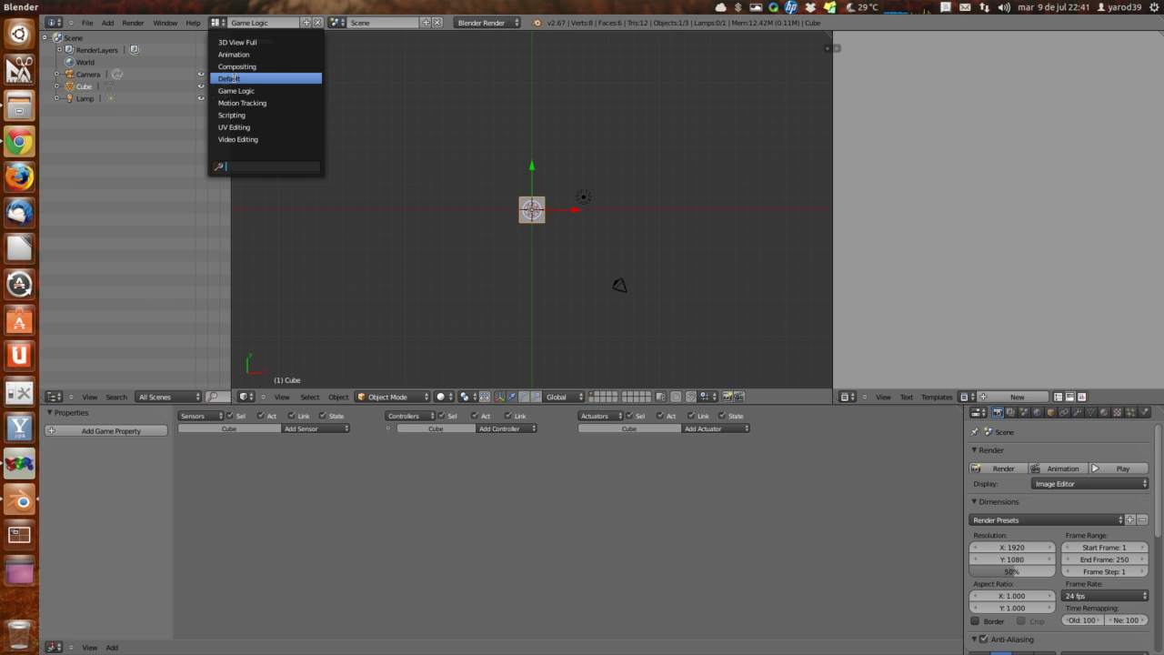
- Switch back to the Default screen layout
click(234, 78)
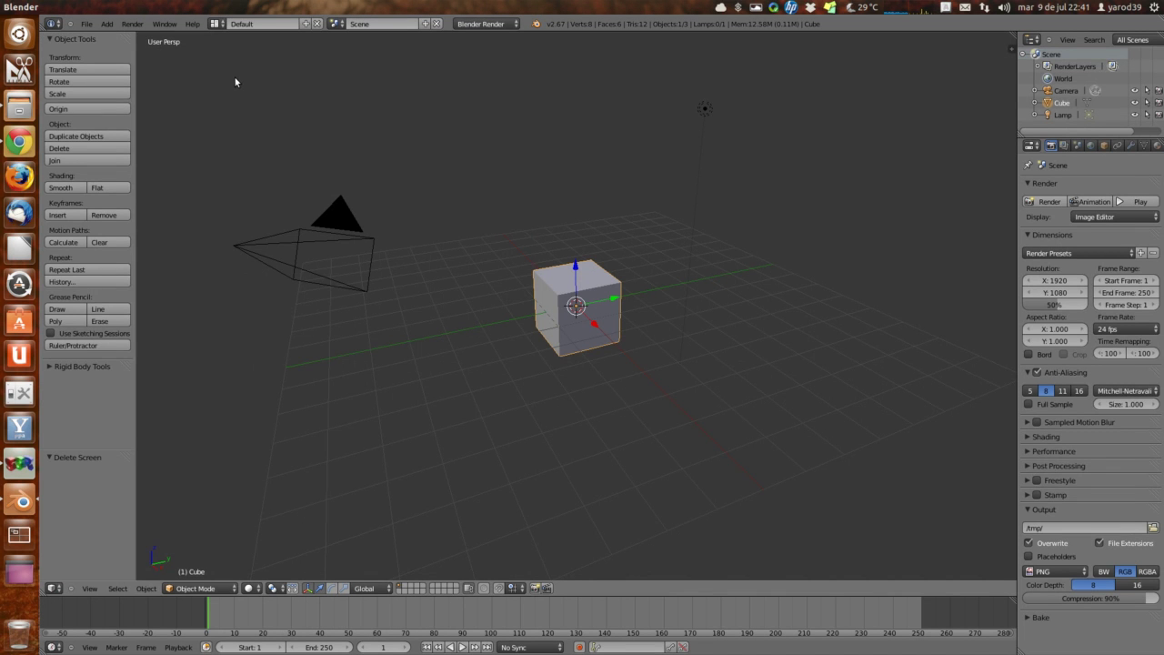